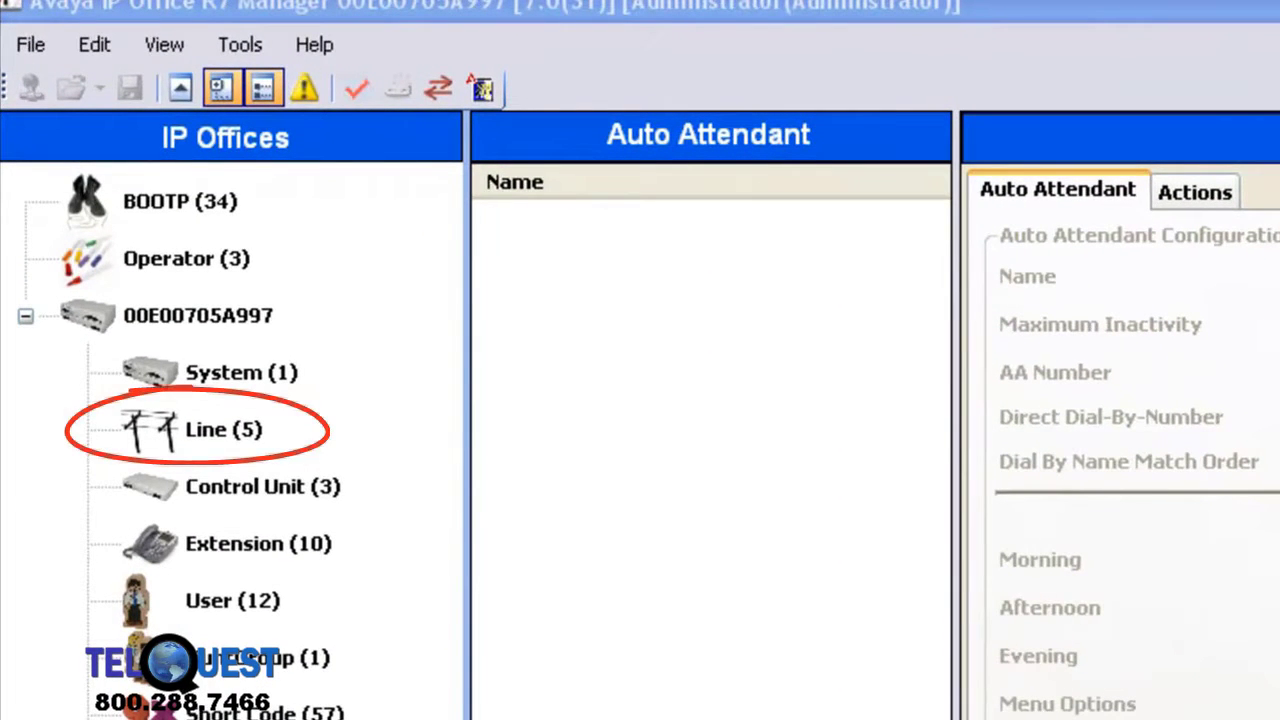
Step: Display the Line list: four Analogue Trunk lines and one PRI 24 (Universal) line
{"action": "left_click", "coordinate": [200, 440]}
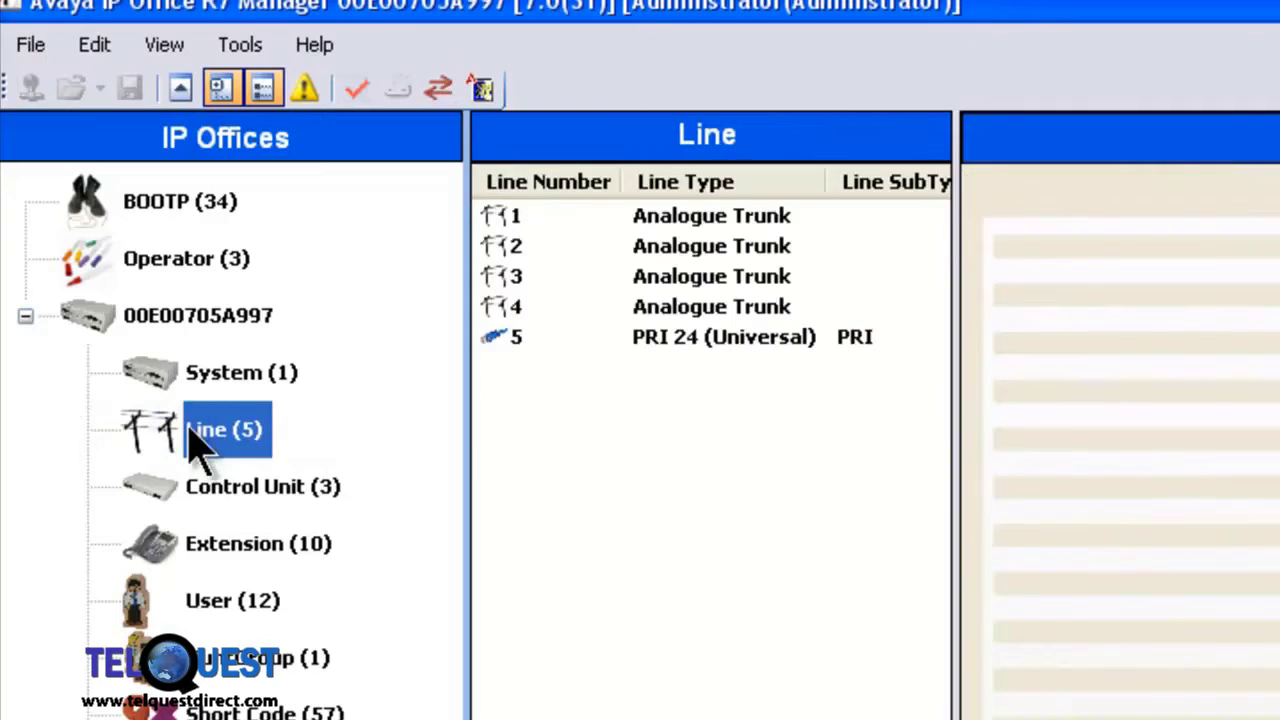
Step: Add a new SIP Line (line 18) with ITSP Domain Name callcentric.com
{"action": "right_click", "coordinate": [200, 440]}
{"action": "mouse_move", "coordinate": [252, 388]}
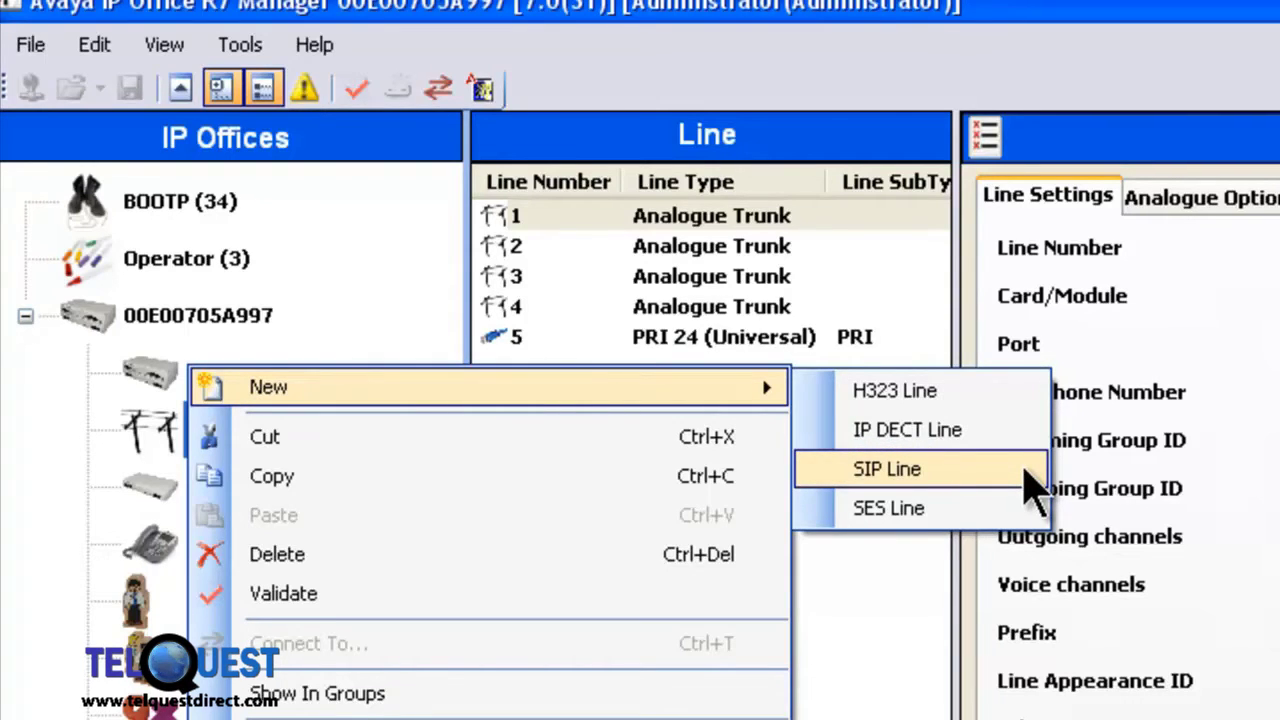
{"action": "left_click", "coordinate": [1024, 468]}
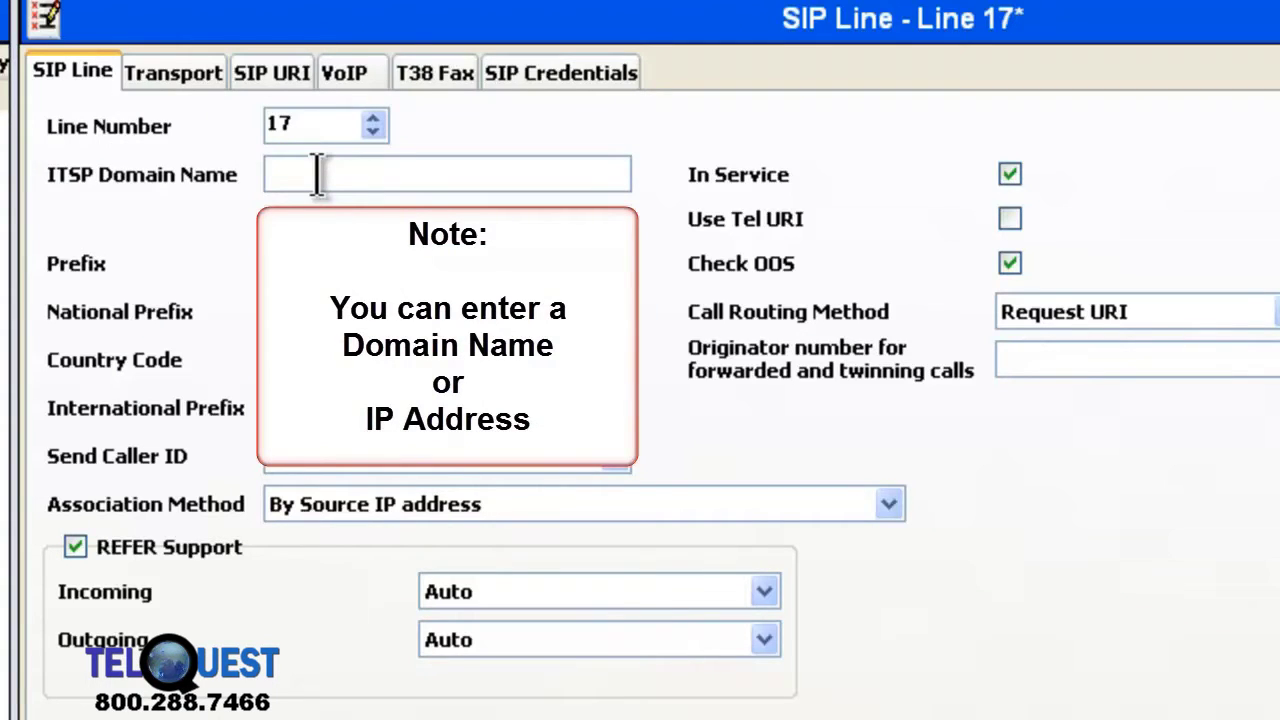
{"action": "left_click", "coordinate": [316, 176]}
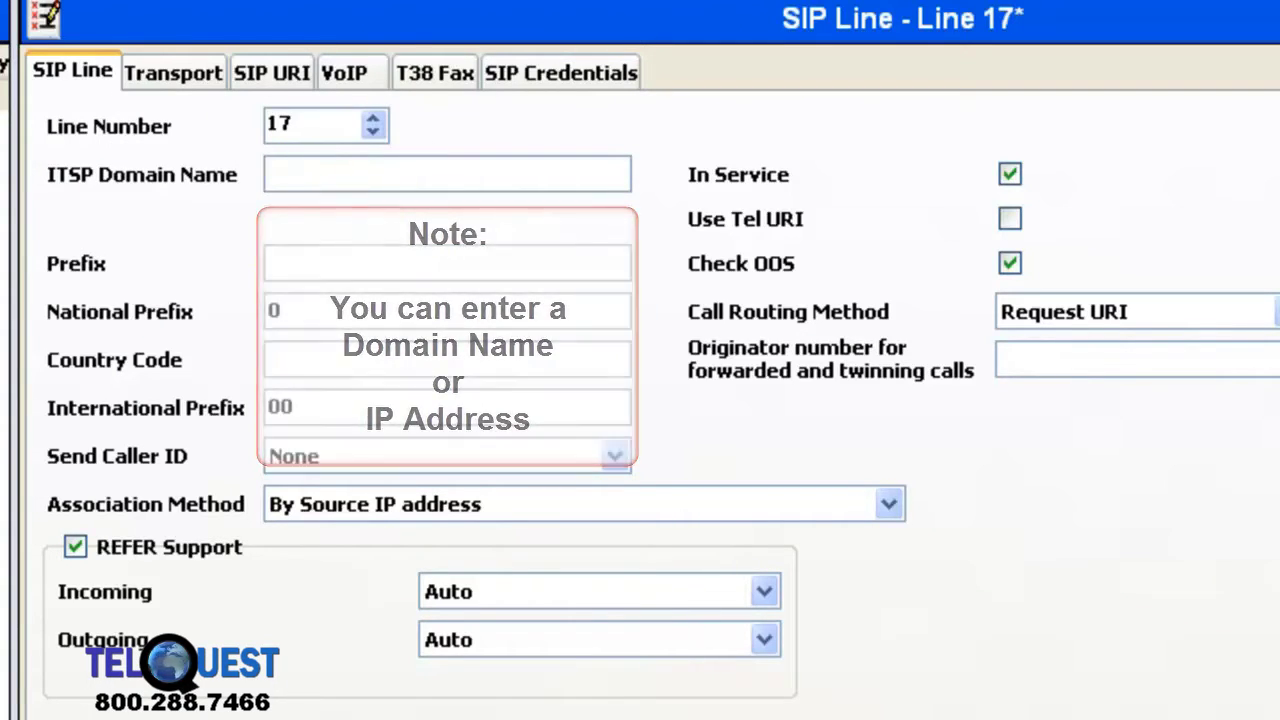
{"action": "type", "text": "cal"}
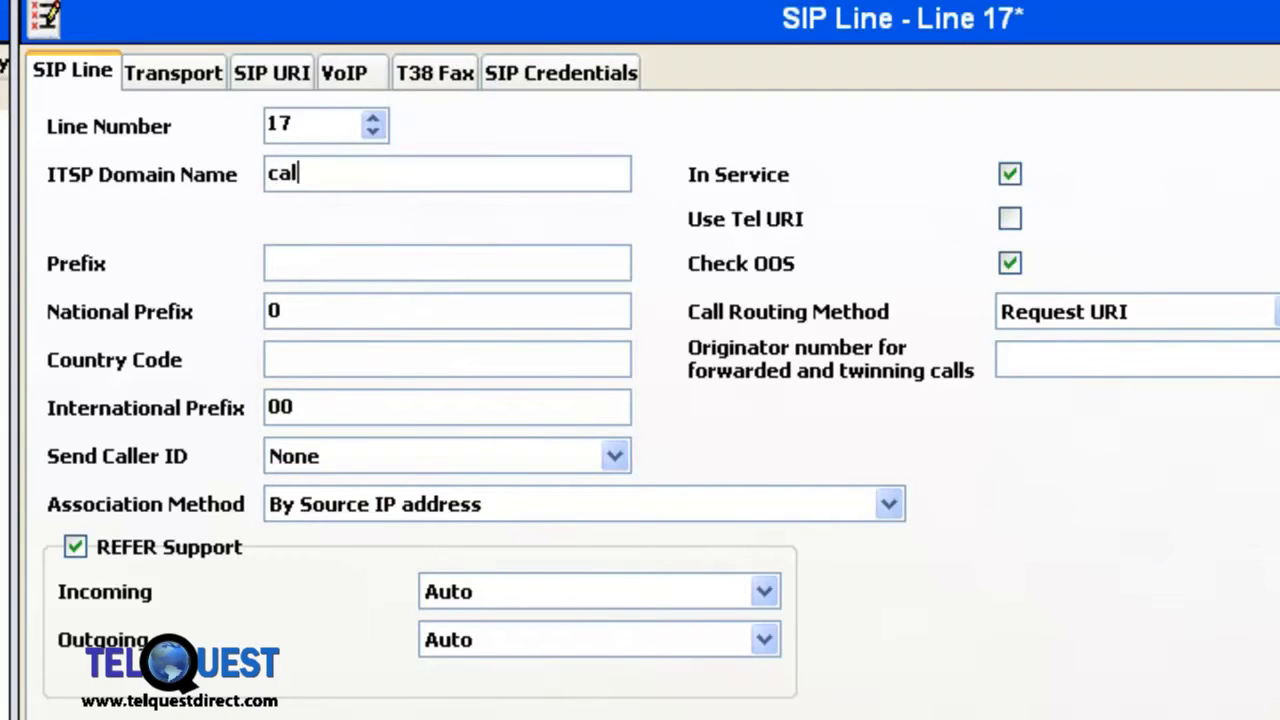
{"action": "type", "text": "lcentric.com"}
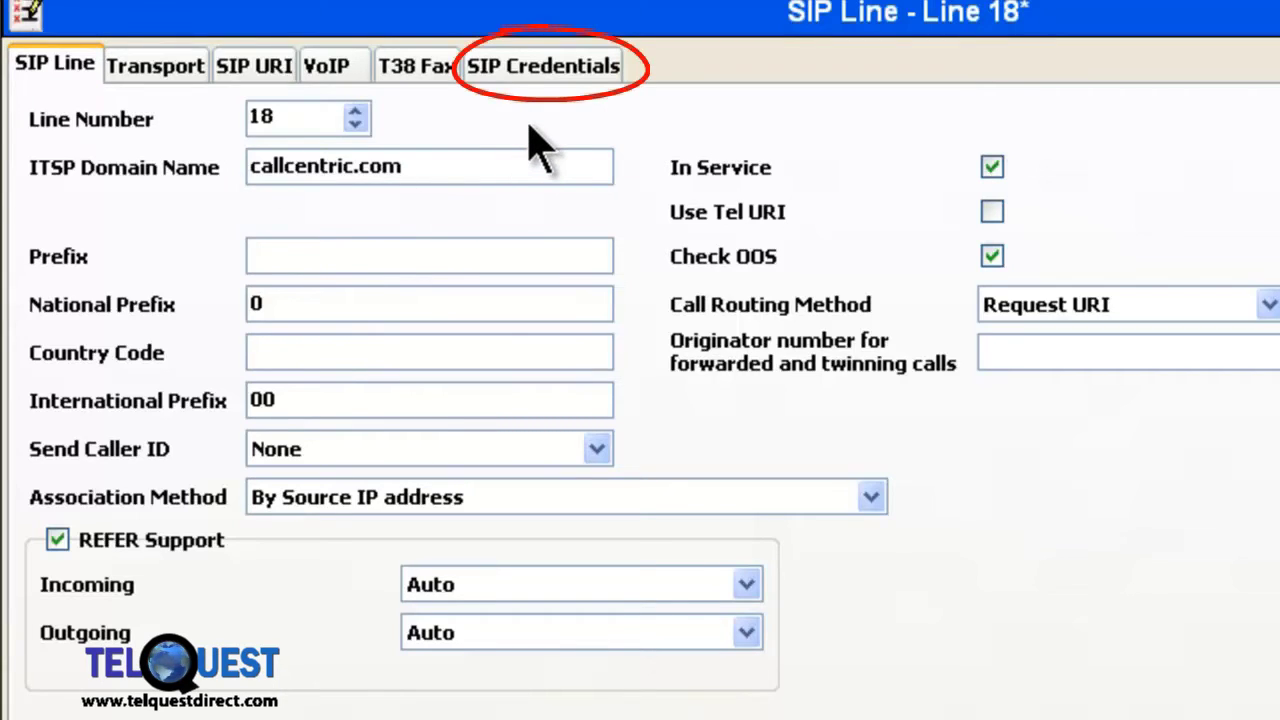
{"action": "left_click", "coordinate": [543, 78]}
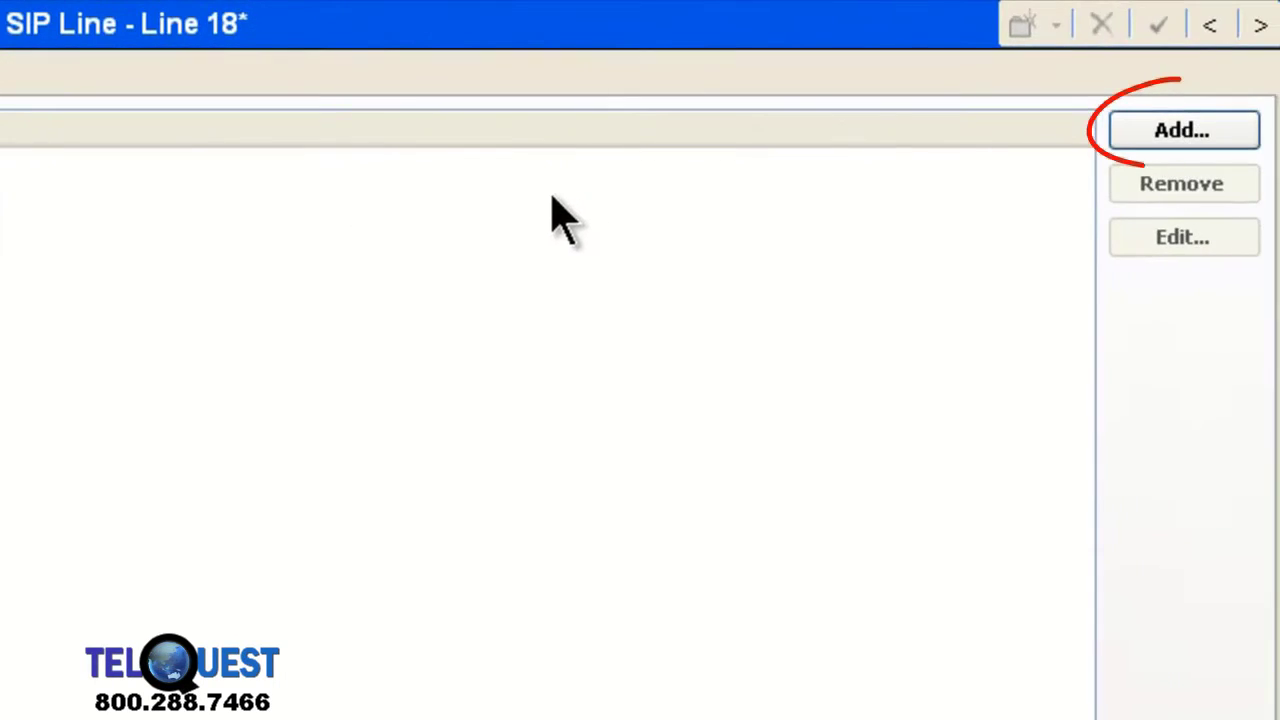
Step: Open a blank New SIP Credentials form with expiry 60 and registration required
{"action": "left_click", "coordinate": [1242, 136]}
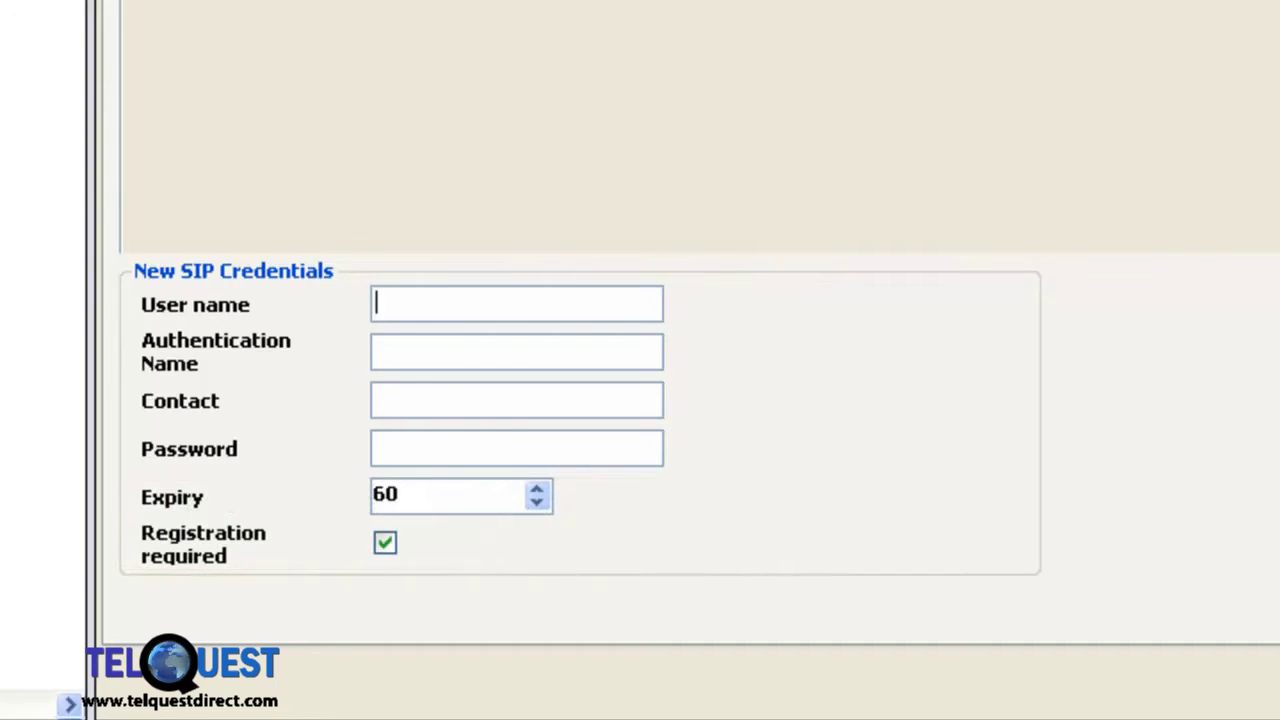
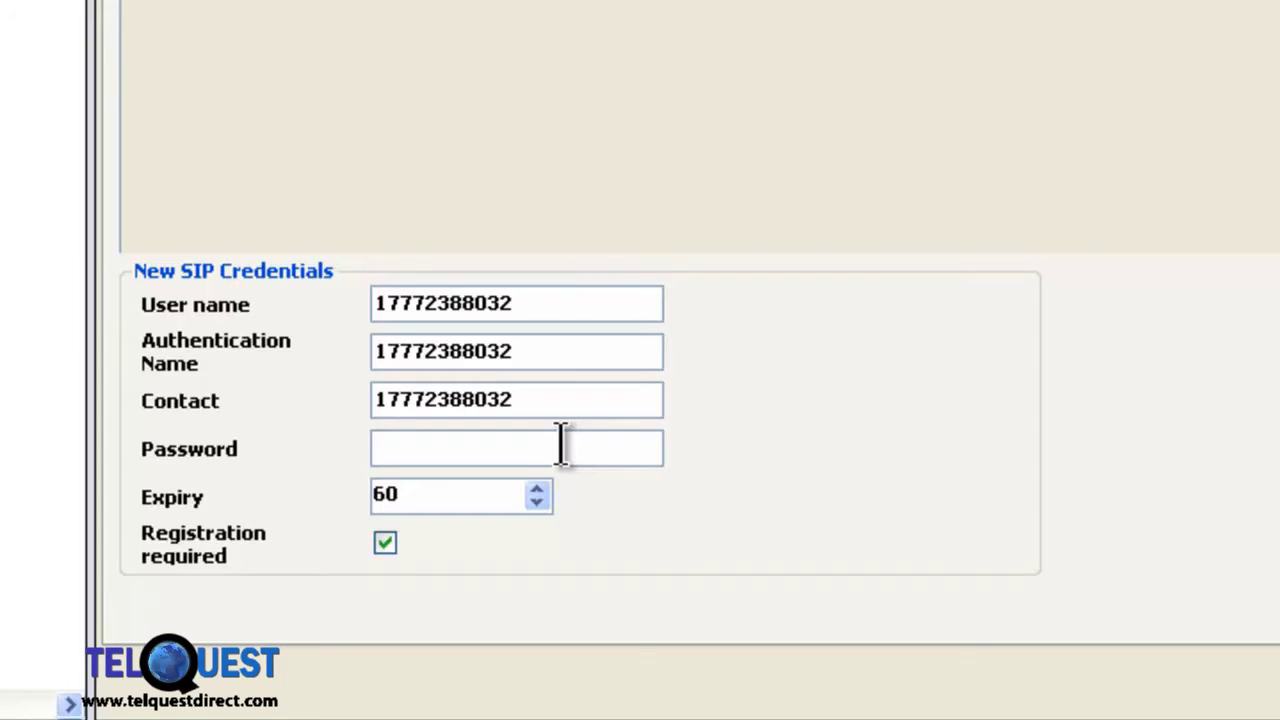
Step: Enter the account number as SIP user name and paste the account password, then save
{"action": "left_click", "coordinate": [562, 446]}
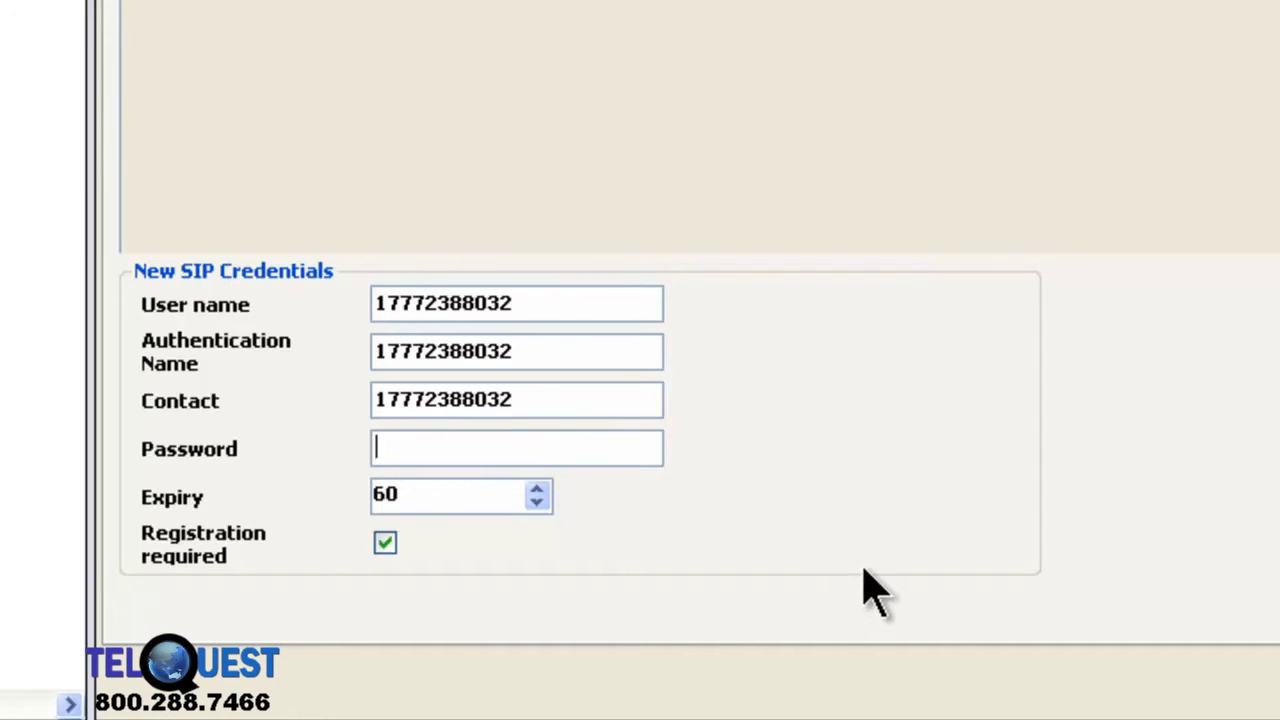
{"action": "key", "text": "ctrl+v"}
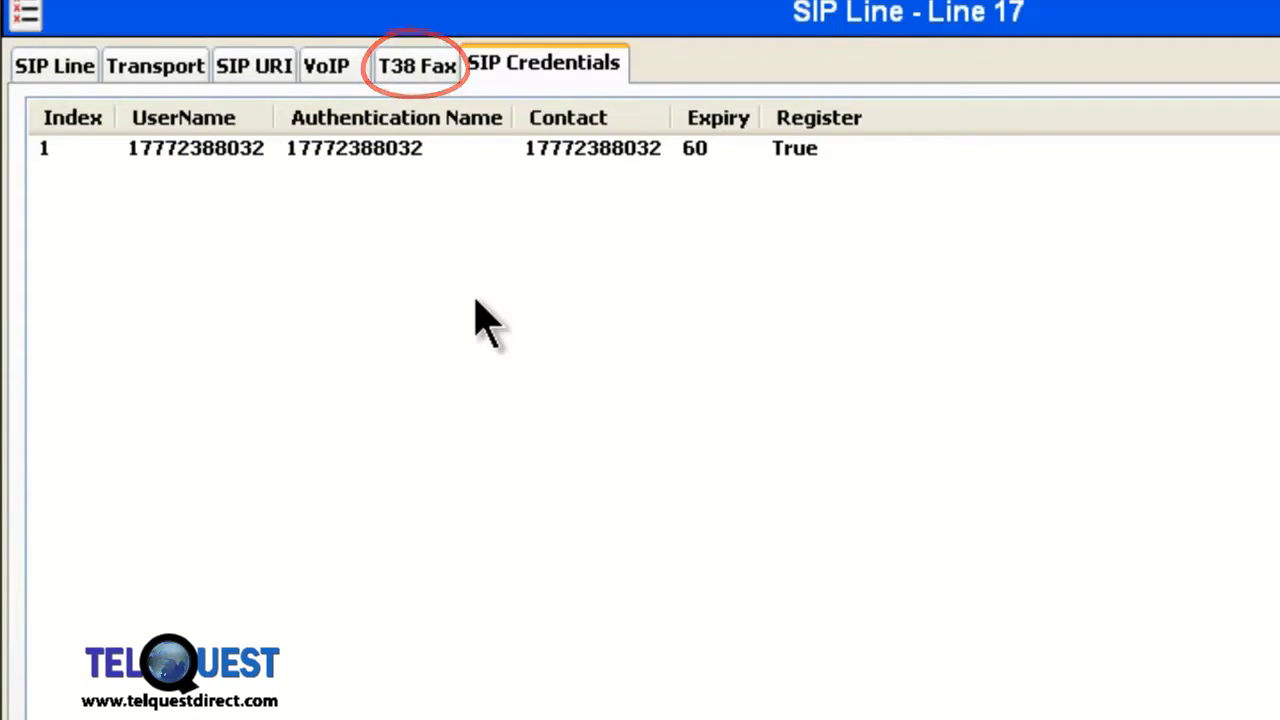
{"action": "left_click", "coordinate": [424, 60]}
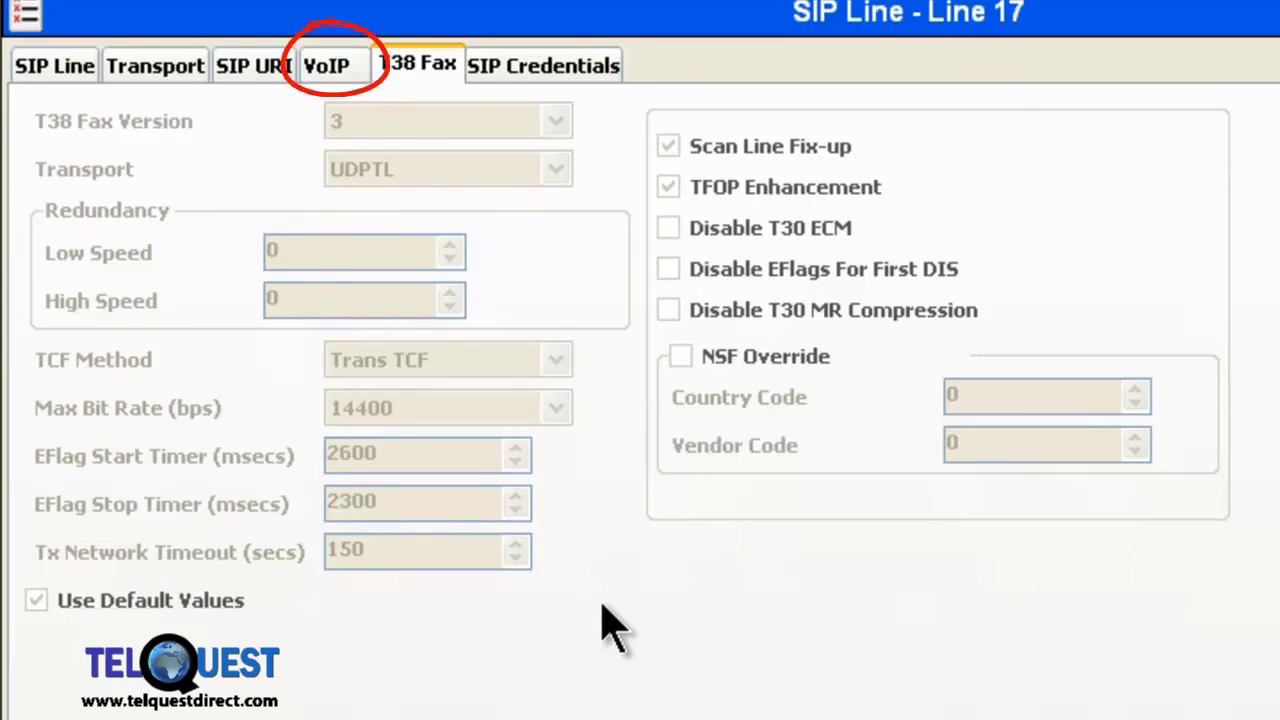
Step: Review the line's VoIP settings and its four enabled codecs under Advanced
{"action": "left_click", "coordinate": [325, 62]}
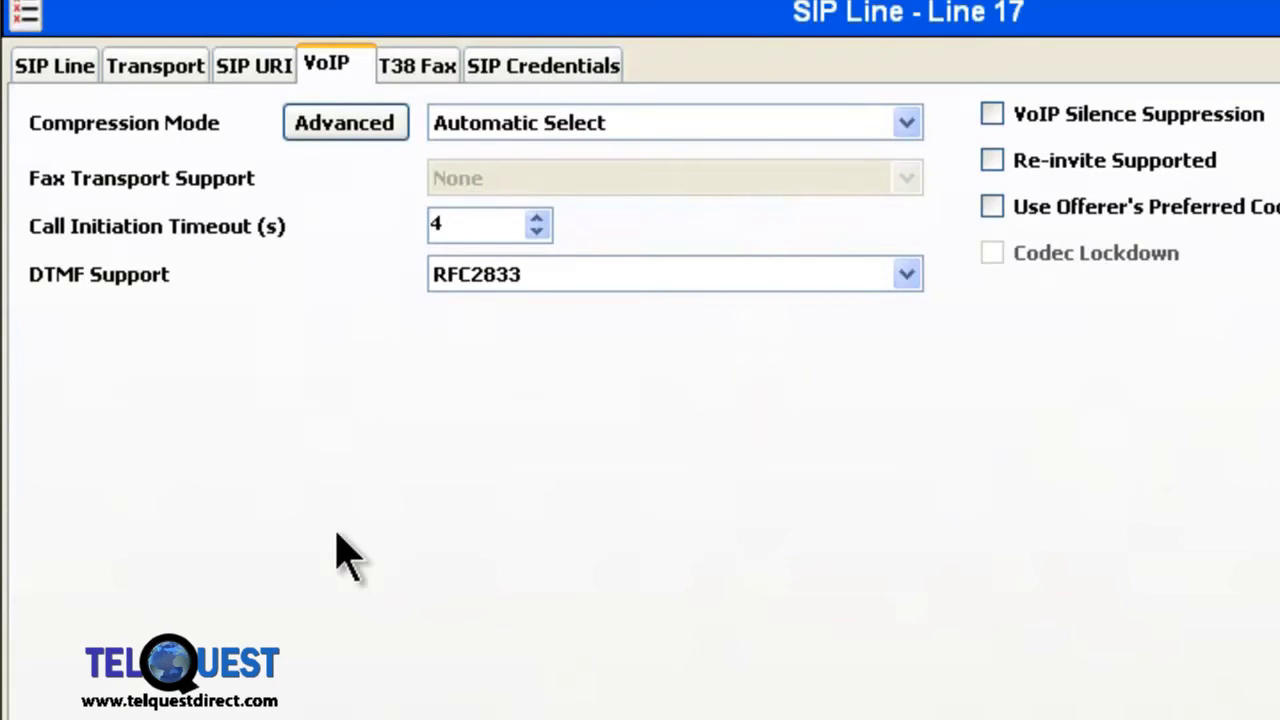
{"action": "left_click", "coordinate": [372, 131]}
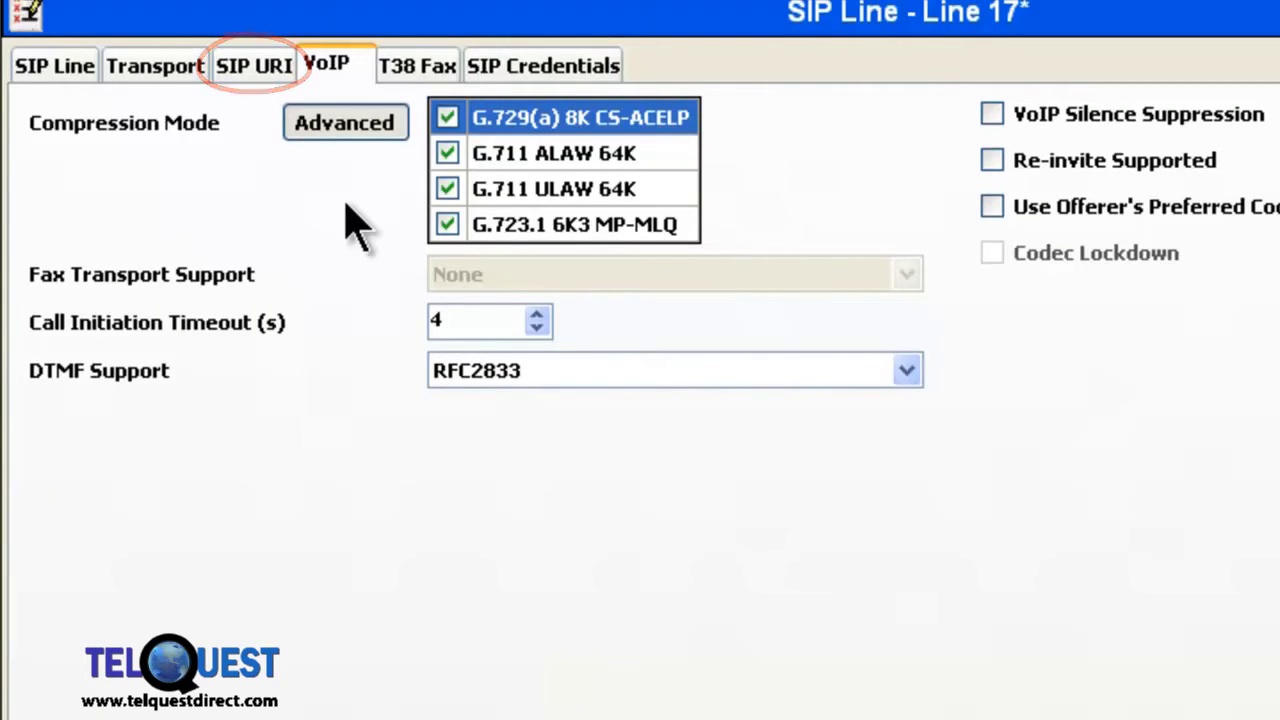
{"action": "left_click", "coordinate": [252, 72]}
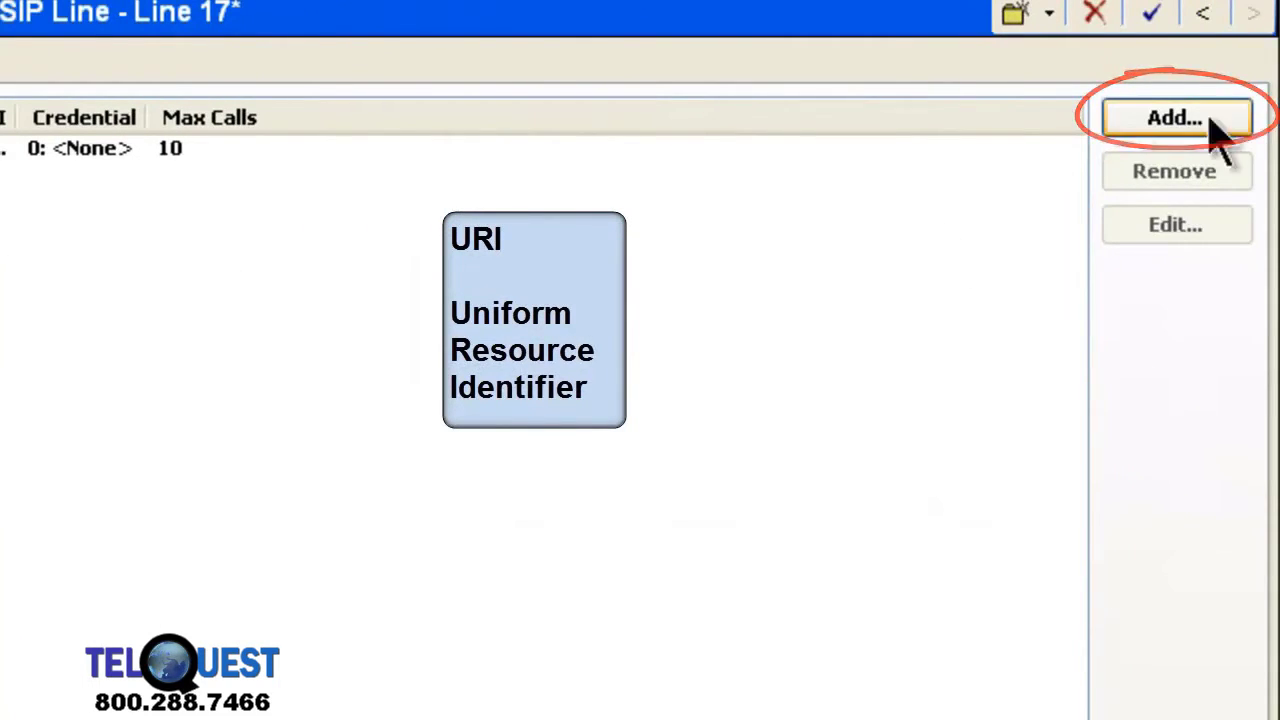
Step: Add a SIP URI channel registered with SIP credential 1
{"action": "left_click", "coordinate": [1170, 125]}
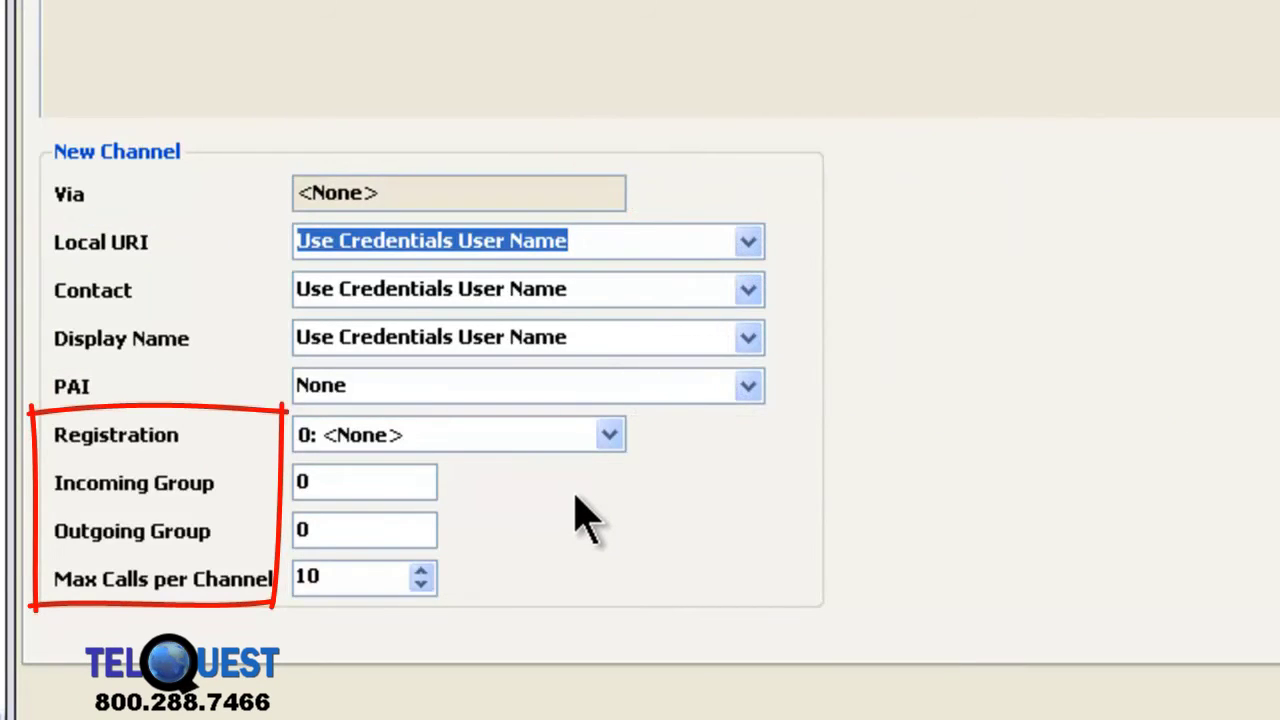
{"action": "left_click", "coordinate": [609, 436]}
{"action": "left_click", "coordinate": [516, 488]}
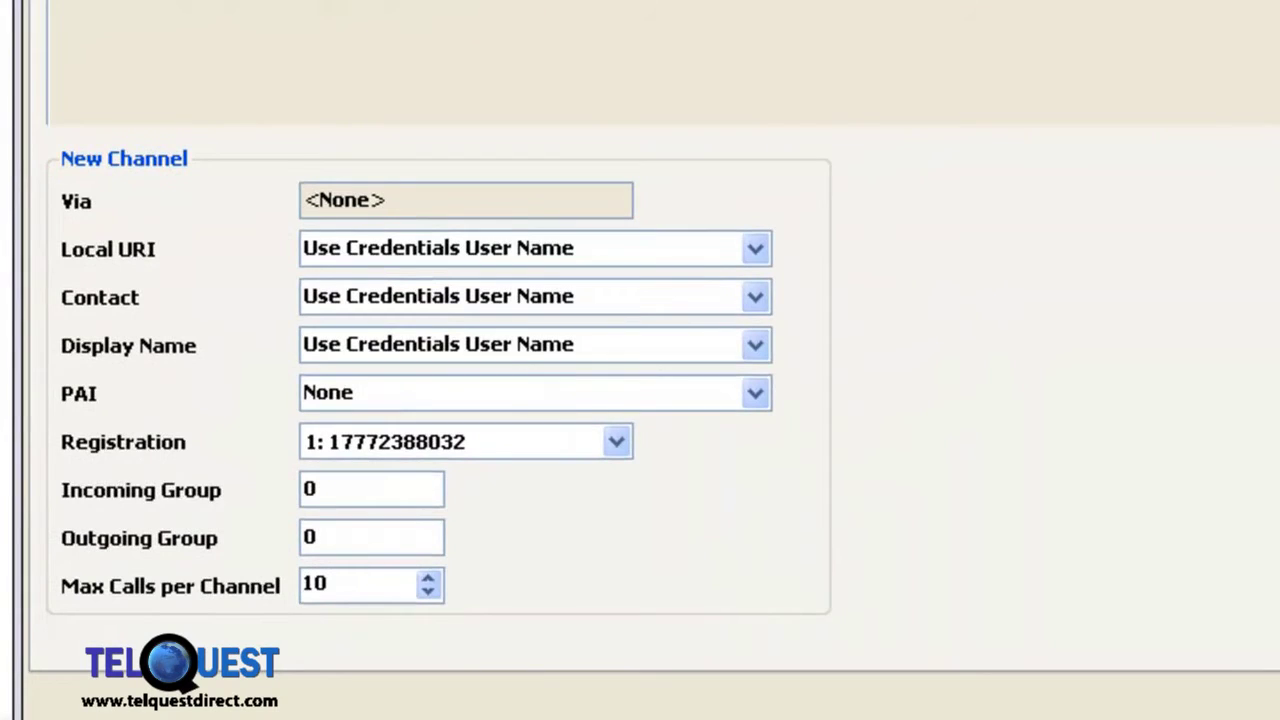
Step: Set the channel's incoming and outgoing groups to 17 and Max Calls to 1
{"action": "double_click", "coordinate": [337, 488]}
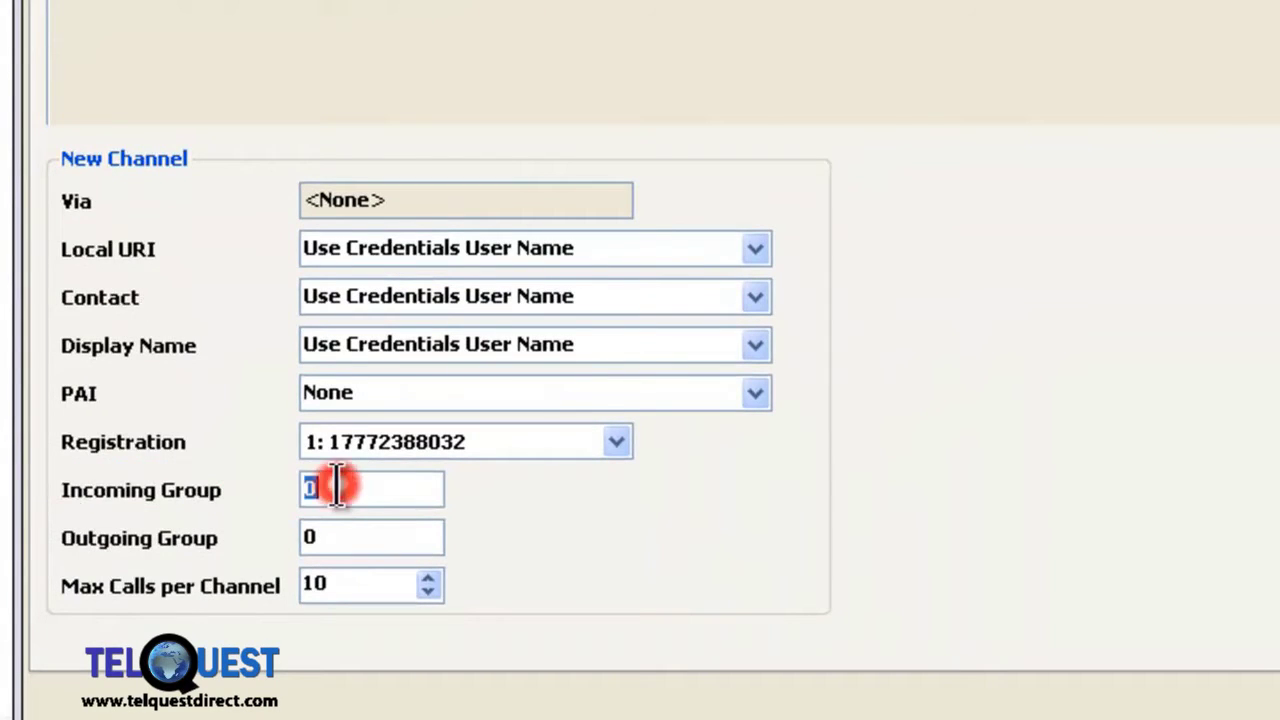
{"action": "type", "text": "17"}
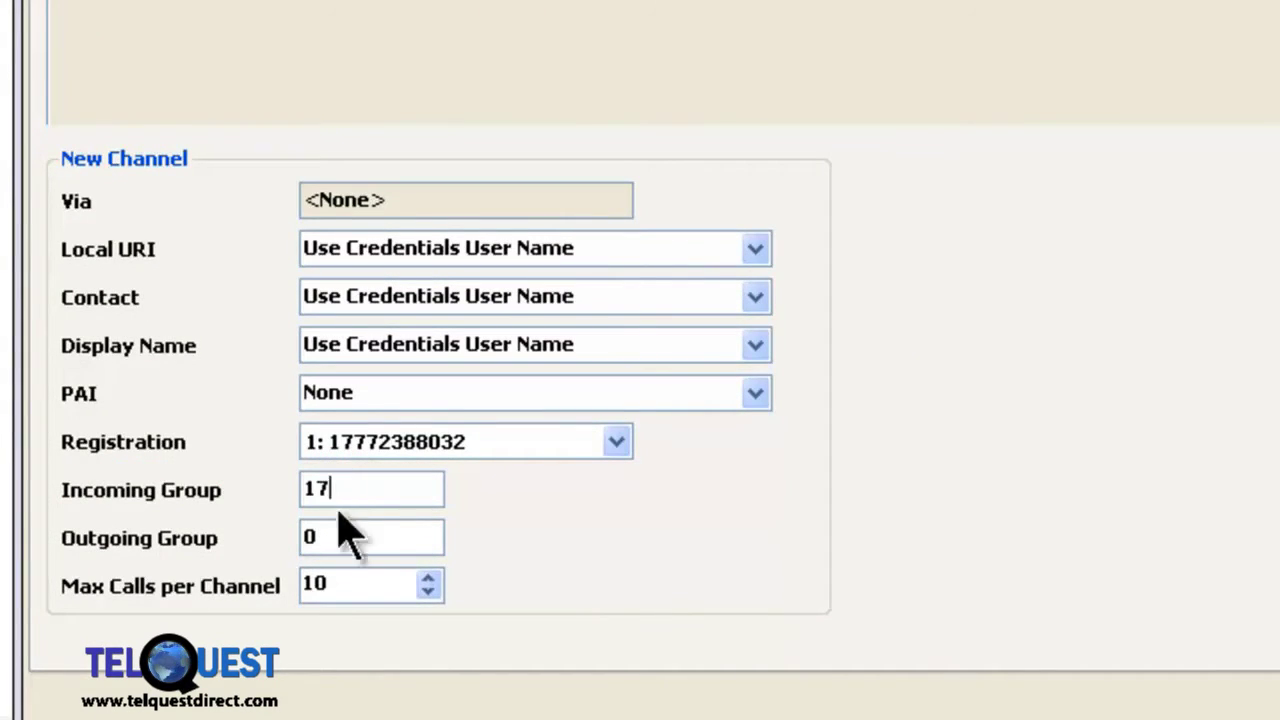
{"action": "double_click", "coordinate": [369, 537]}
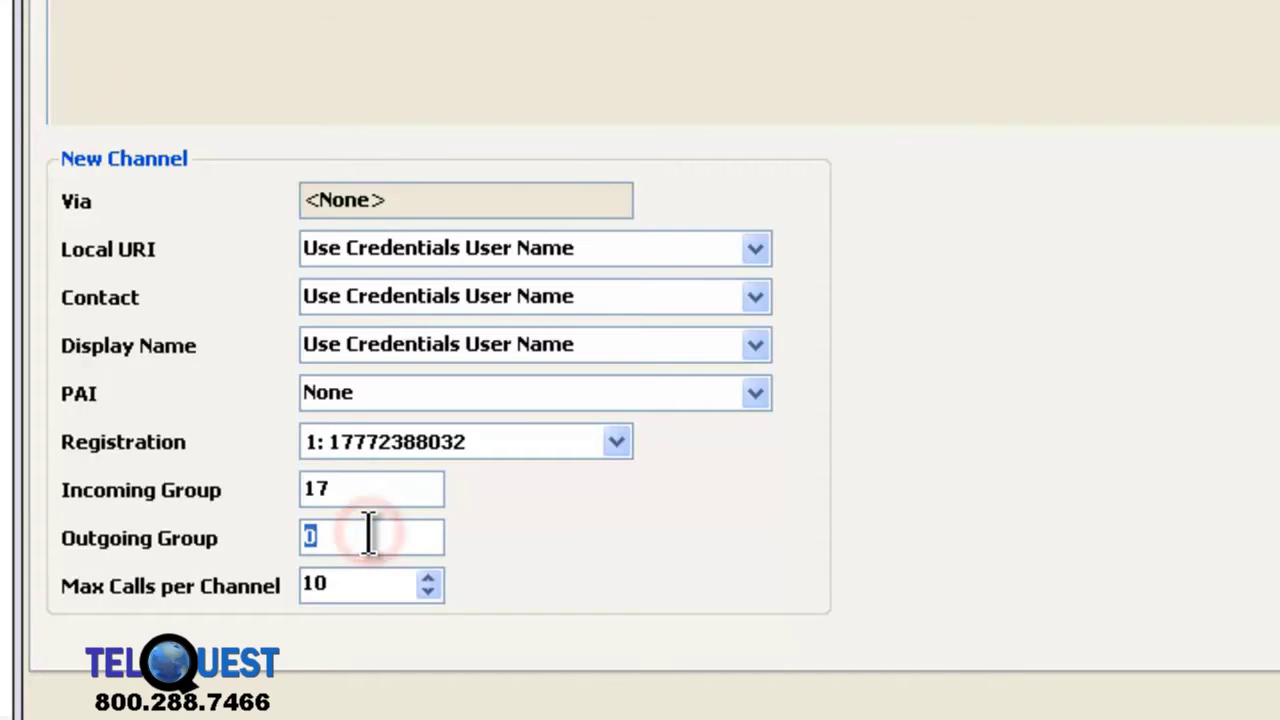
{"action": "type", "text": "17"}
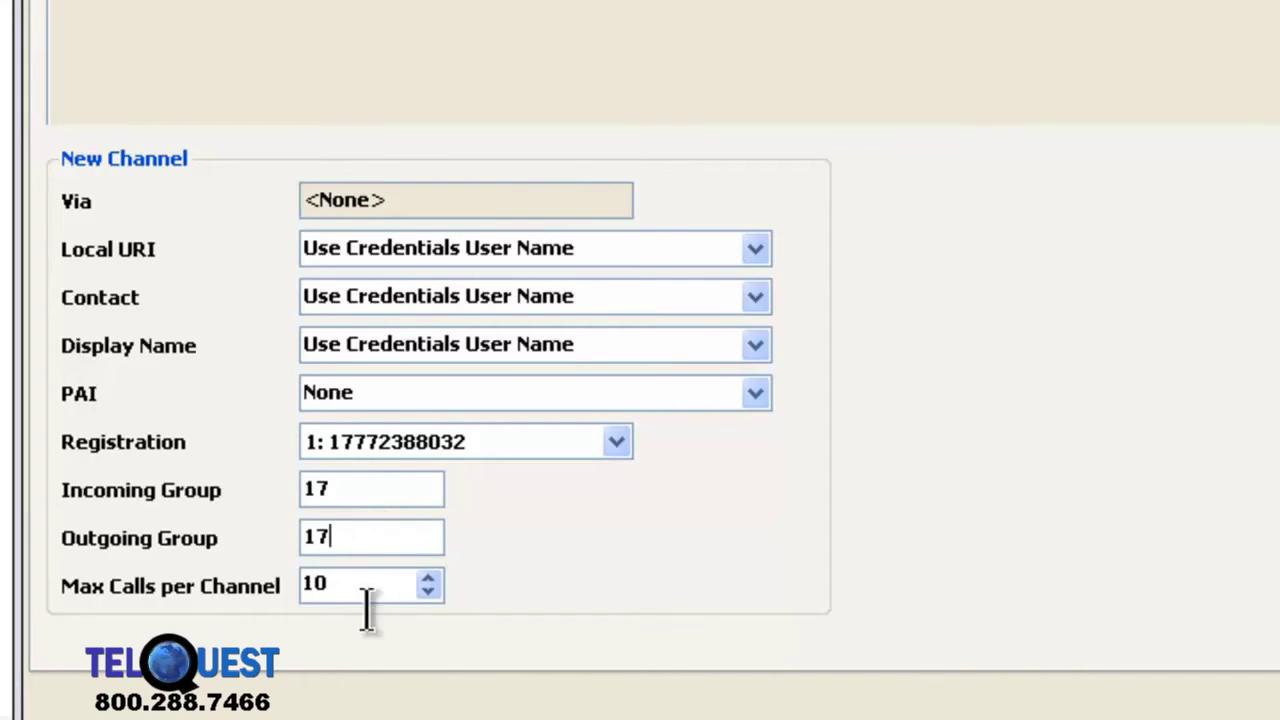
{"action": "left_click", "coordinate": [428, 591]}
{"action": "left_click", "coordinate": [428, 591]}
{"action": "left_click", "coordinate": [428, 591]}
{"action": "left_click", "coordinate": [428, 591]}
{"action": "left_click", "coordinate": [428, 591]}
{"action": "left_click", "coordinate": [428, 591]}
{"action": "left_click", "coordinate": [428, 591]}
{"action": "left_click", "coordinate": [428, 591]}
{"action": "left_click", "coordinate": [428, 591]}
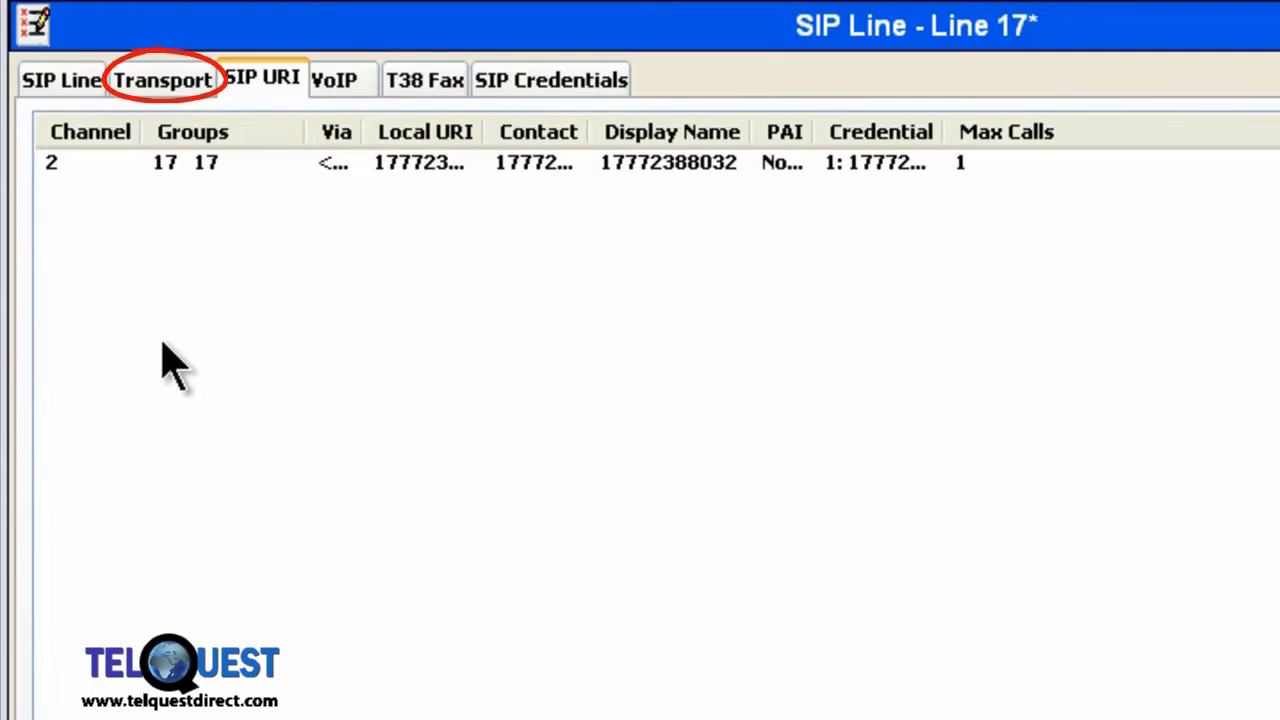
{"action": "left_click", "coordinate": [155, 85]}
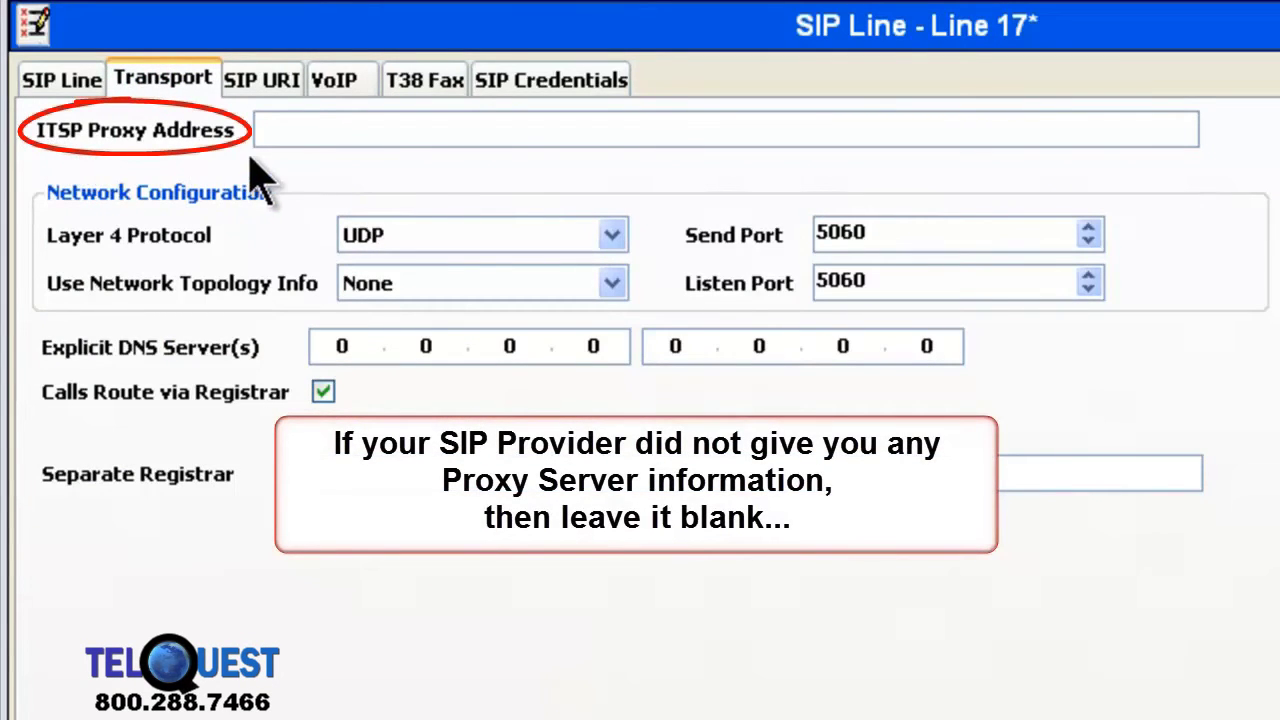
Step: Paste callcentric.com as the line's ITSP Proxy Address on the Transport settings
{"action": "left_click", "coordinate": [310, 130]}
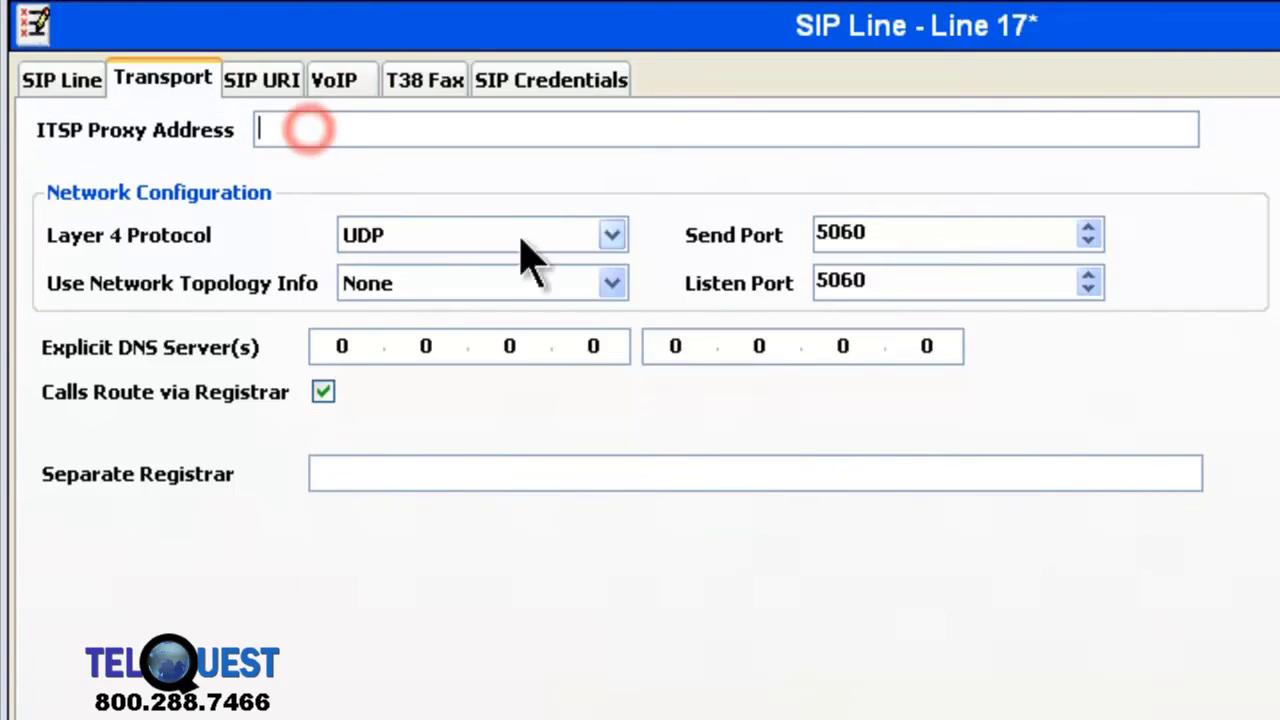
{"action": "type", "text": "callcentric.com"}
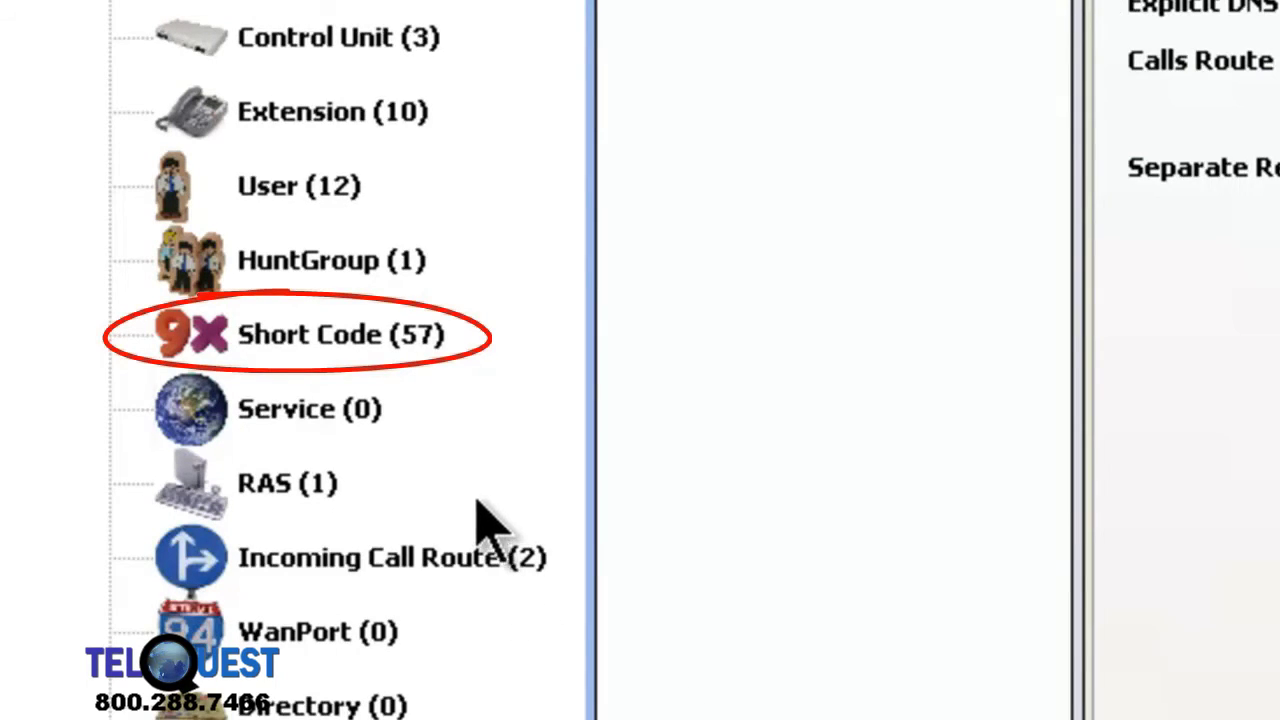
Step: Create short code 8N; with Telephone Number N on Line Group Id 17
{"action": "left_click", "coordinate": [345, 355]}
{"action": "right_click", "coordinate": [345, 357]}
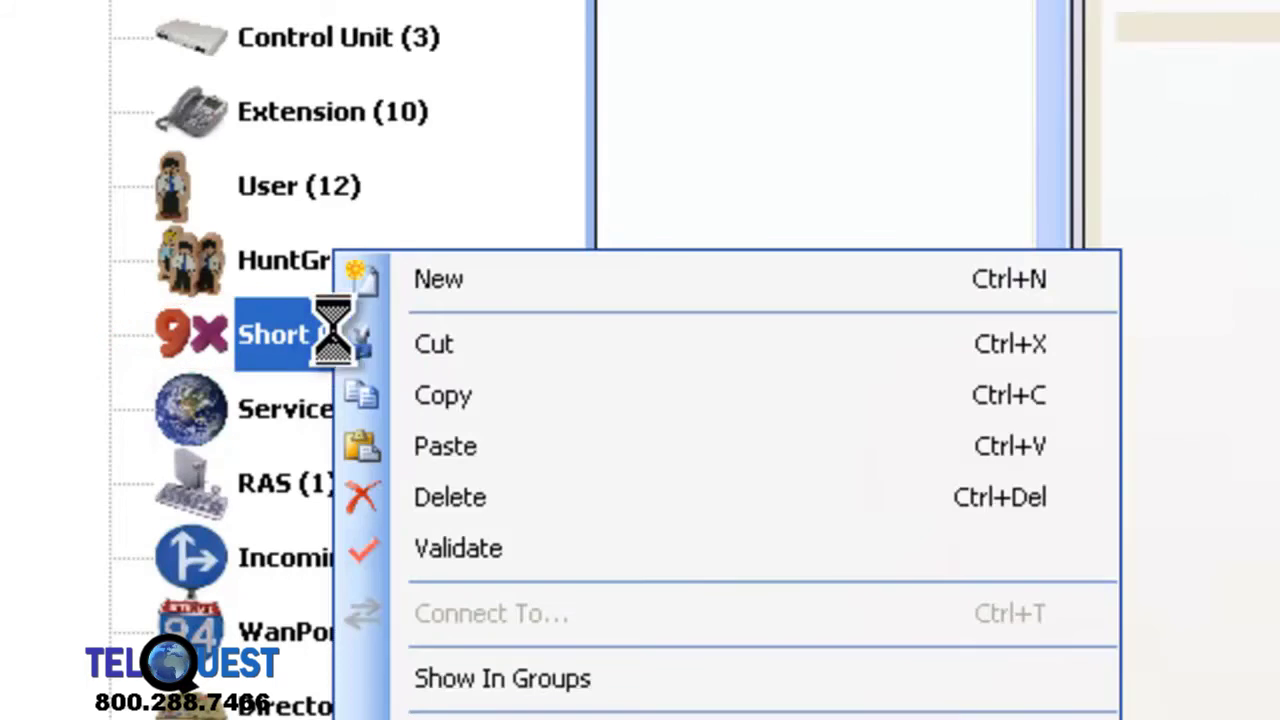
{"action": "left_click", "coordinate": [500, 280]}
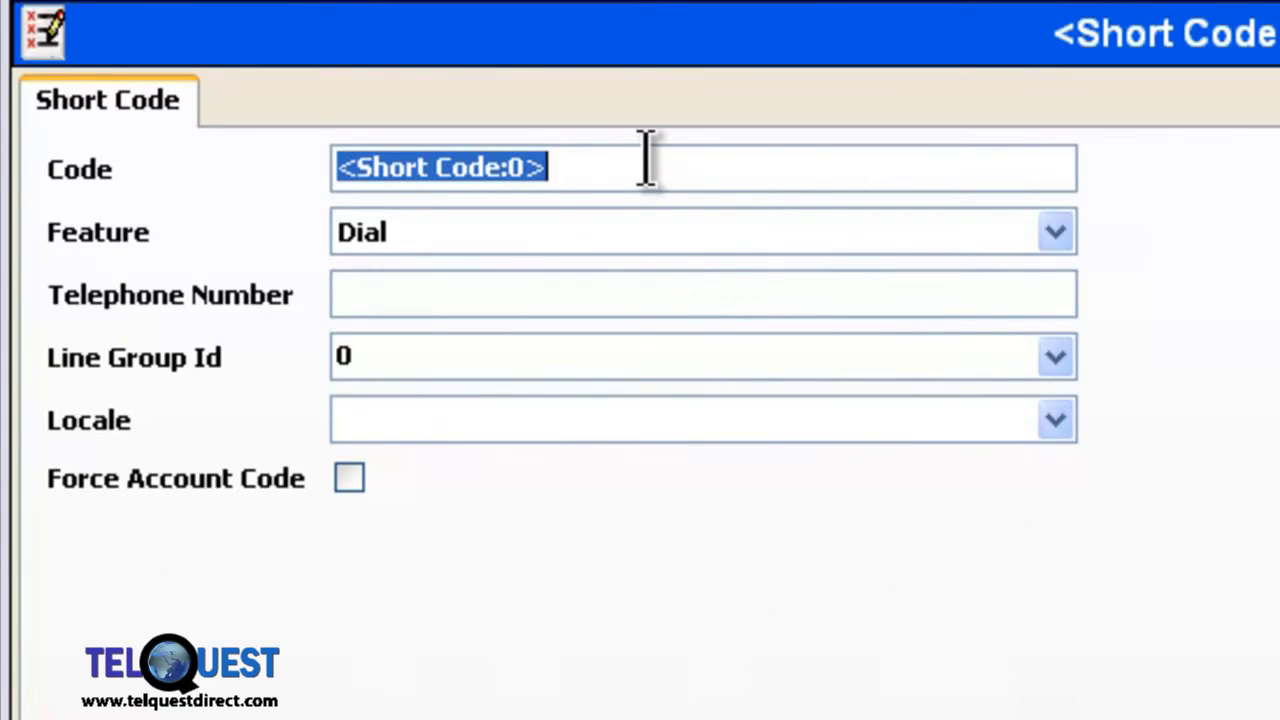
{"action": "type", "text": "8"}
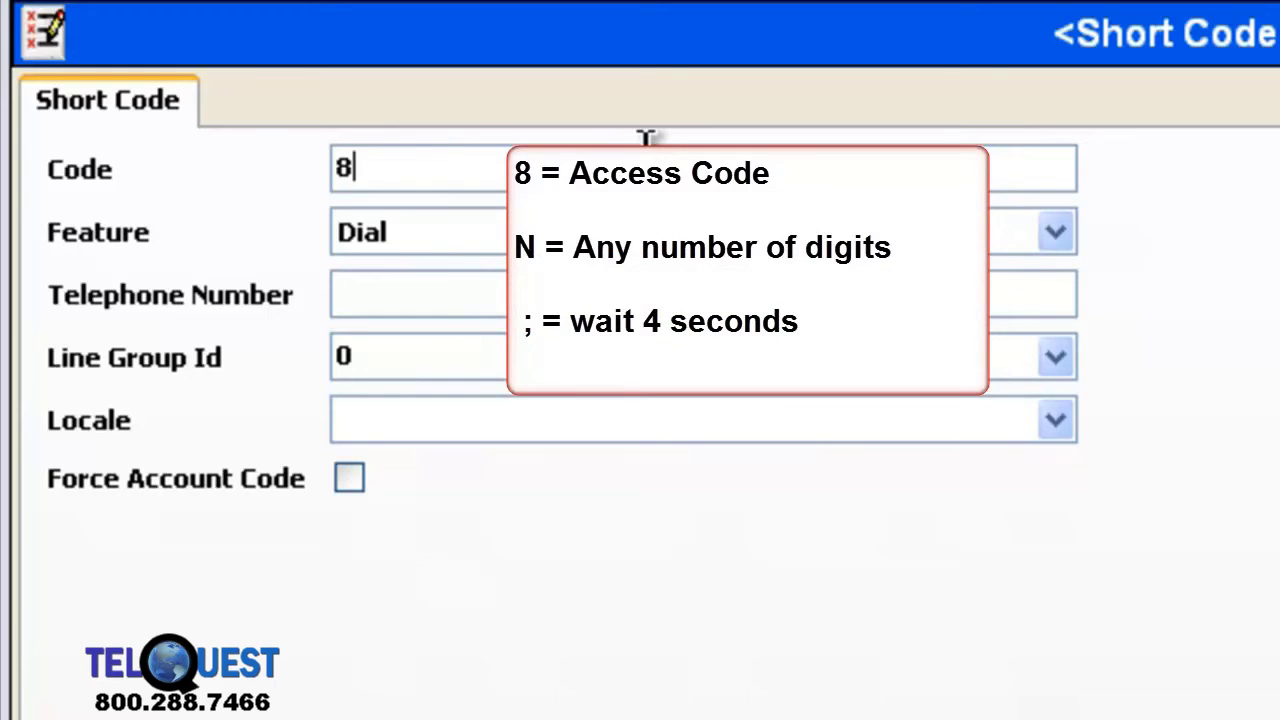
{"action": "type", "text": "N"}
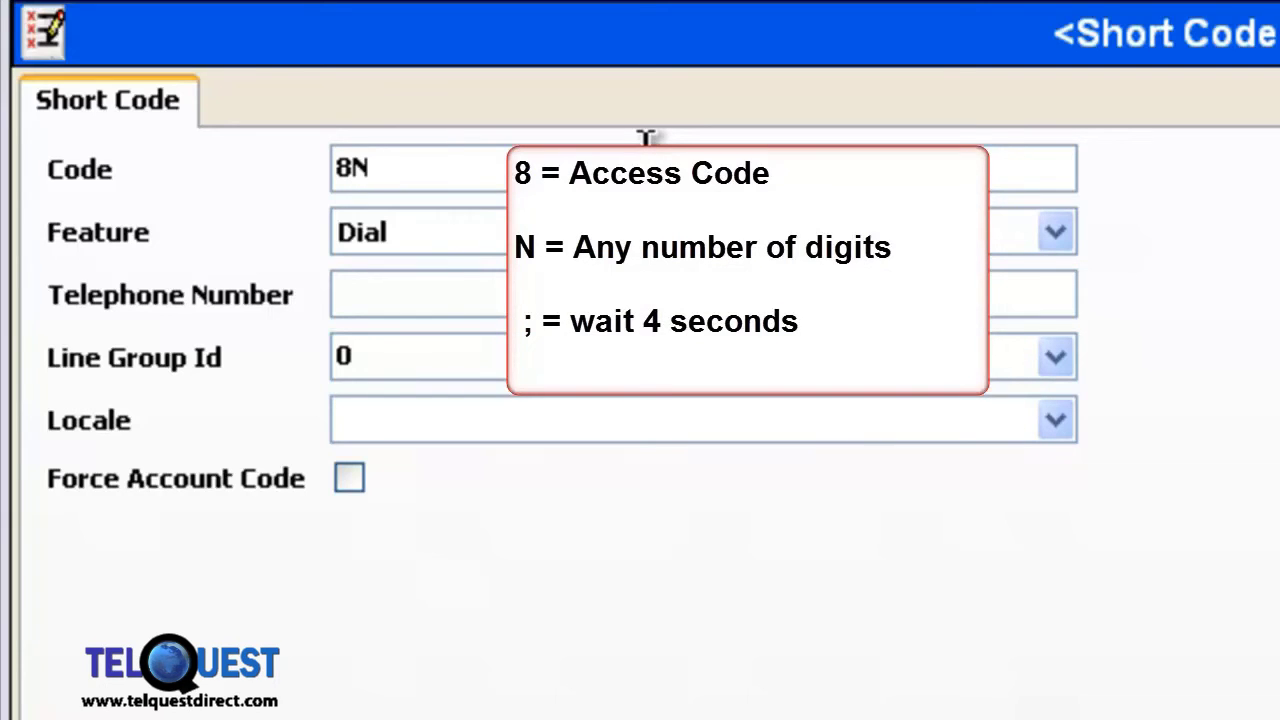
{"action": "type", "text": ";"}
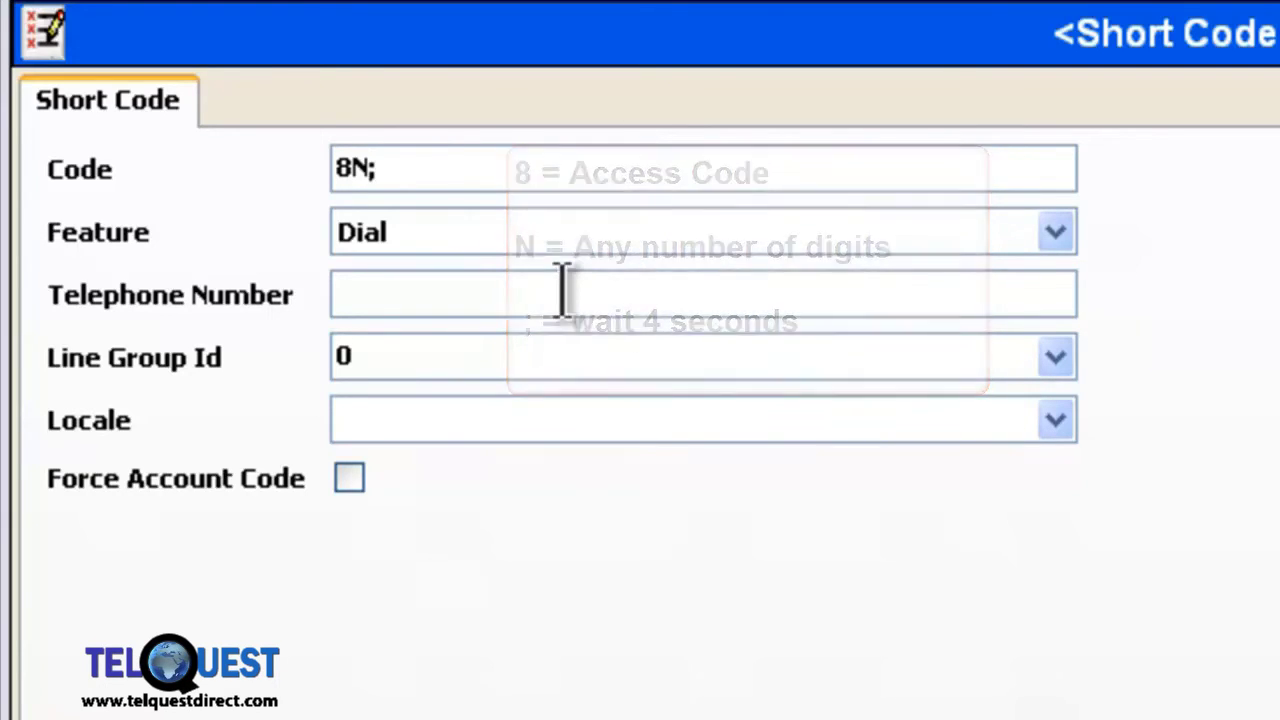
{"action": "left_click", "coordinate": [562, 292]}
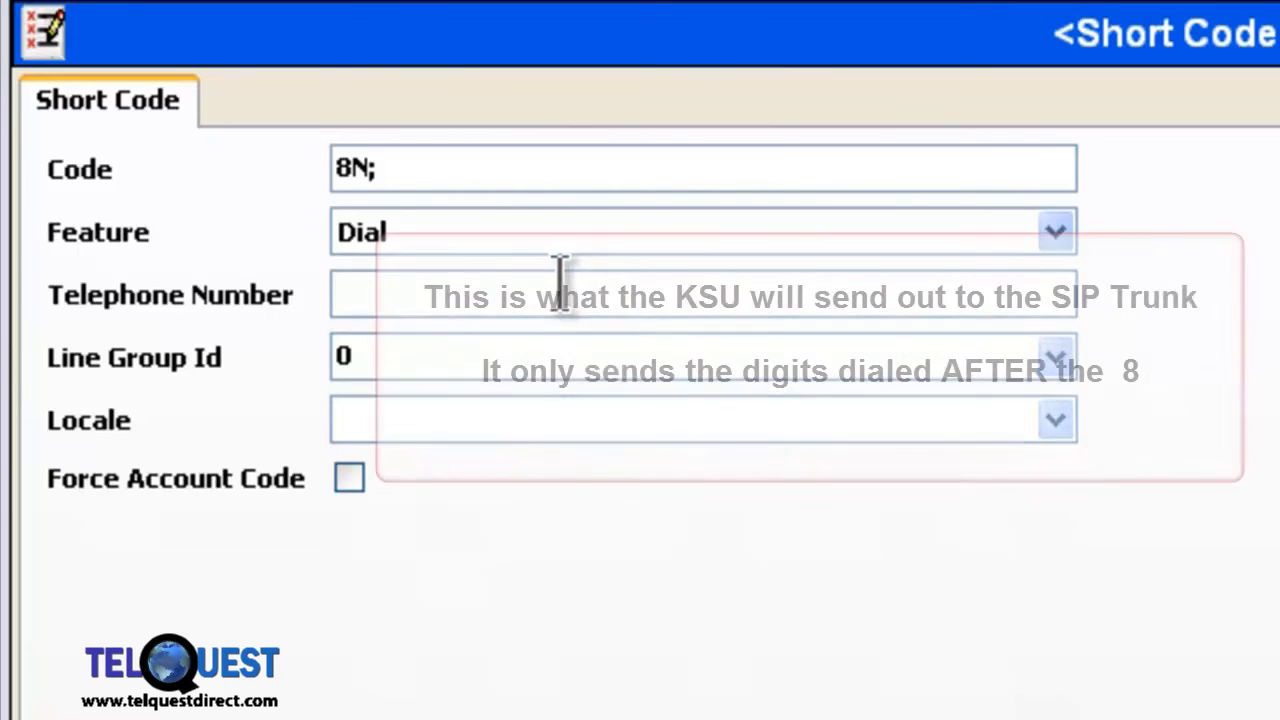
{"action": "type", "text": "N"}
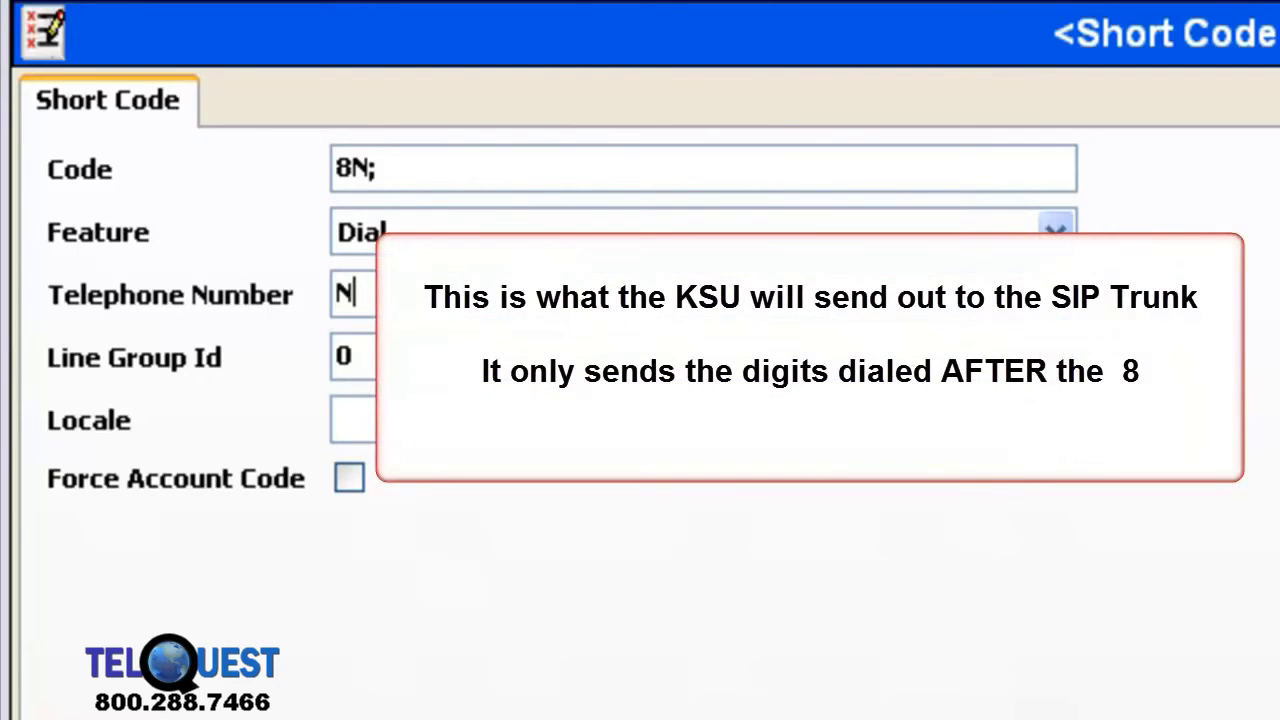
{"action": "key", "text": "Tab"}
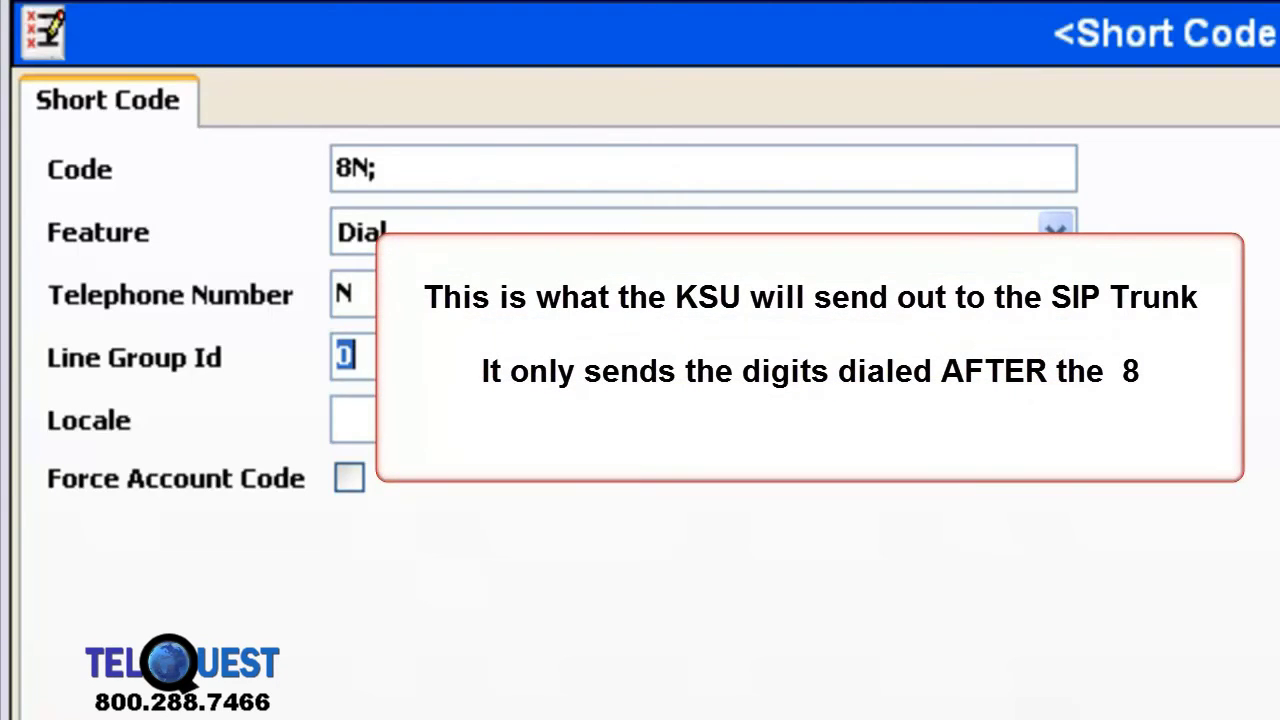
{"action": "type", "text": "17"}
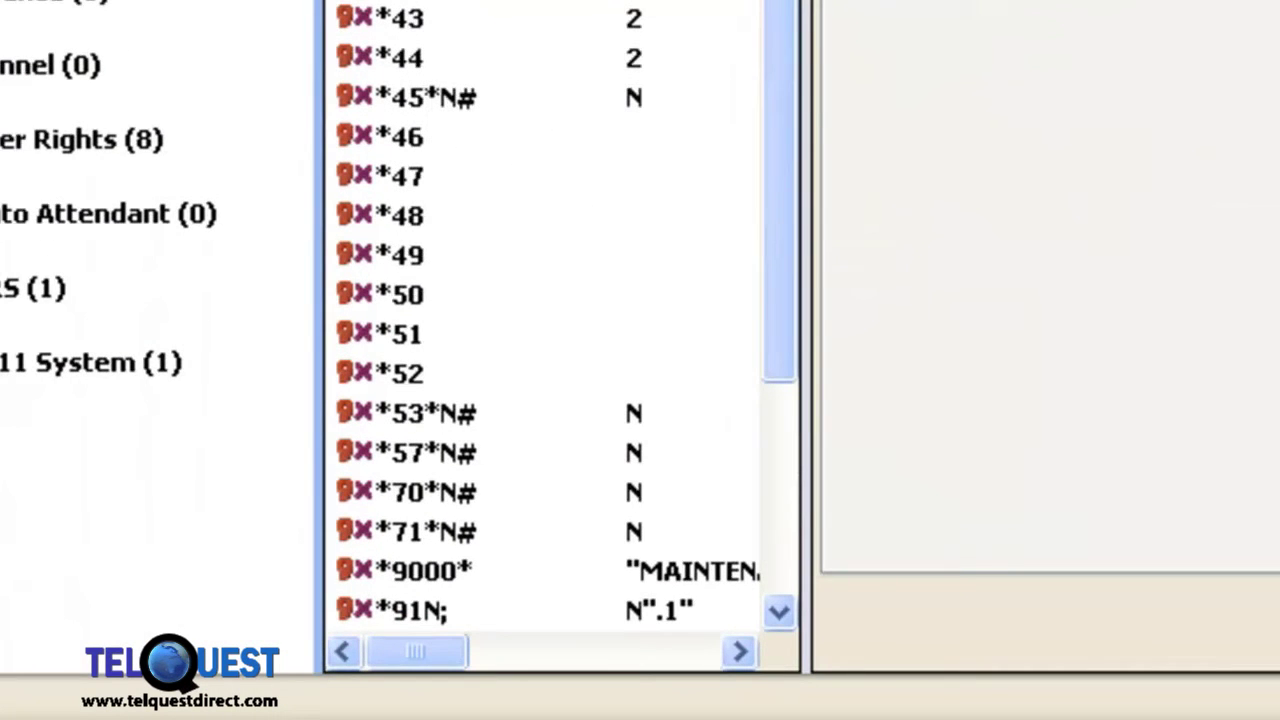
Step: Scroll the list and return to the Short Code list of 57 codes
{"action": "mouse_move", "coordinate": [774, 137]}
{"action": "left_mouse_down"}
{"action": "mouse_move", "coordinate": [814, 280]}
{"action": "mouse_move", "coordinate": [785, 455]}
{"action": "left_mouse_up"}
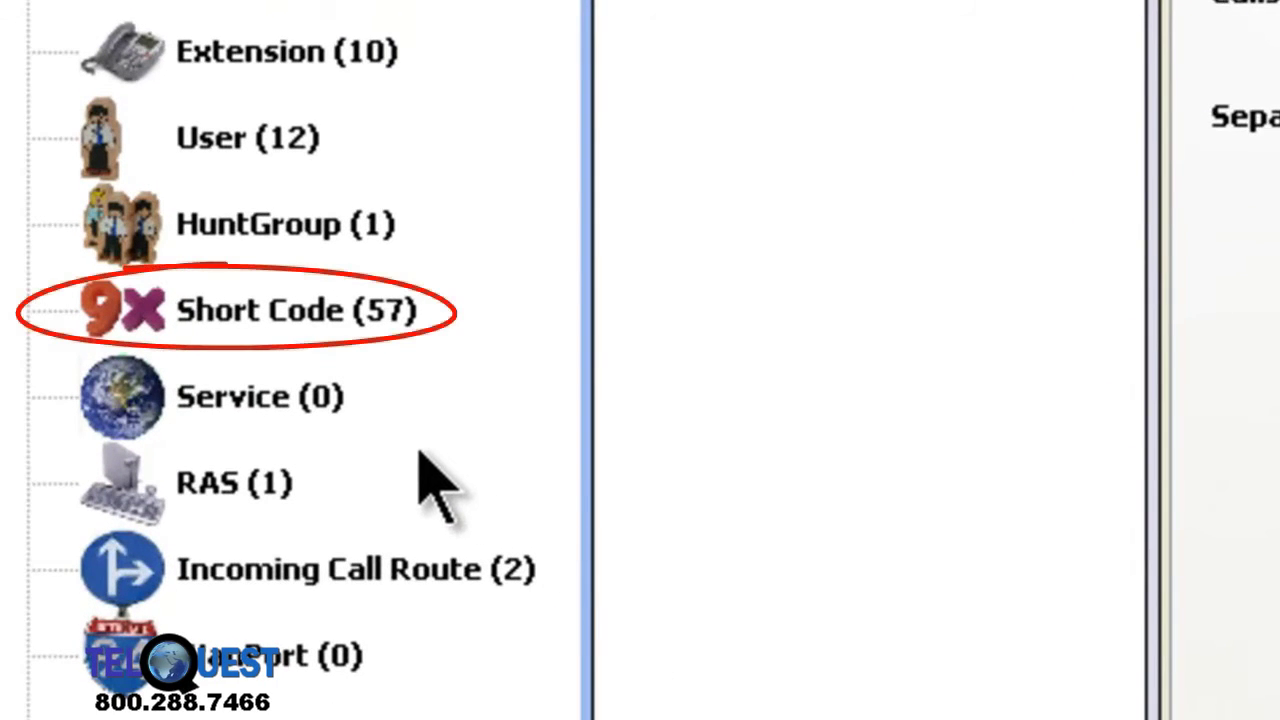
{"action": "left_click", "coordinate": [237, 312]}
Step: Create and commit short code 8XXXXXXXXXXX with Telephone Number N on Line Group Id 17
{"action": "right_click", "coordinate": [237, 312]}
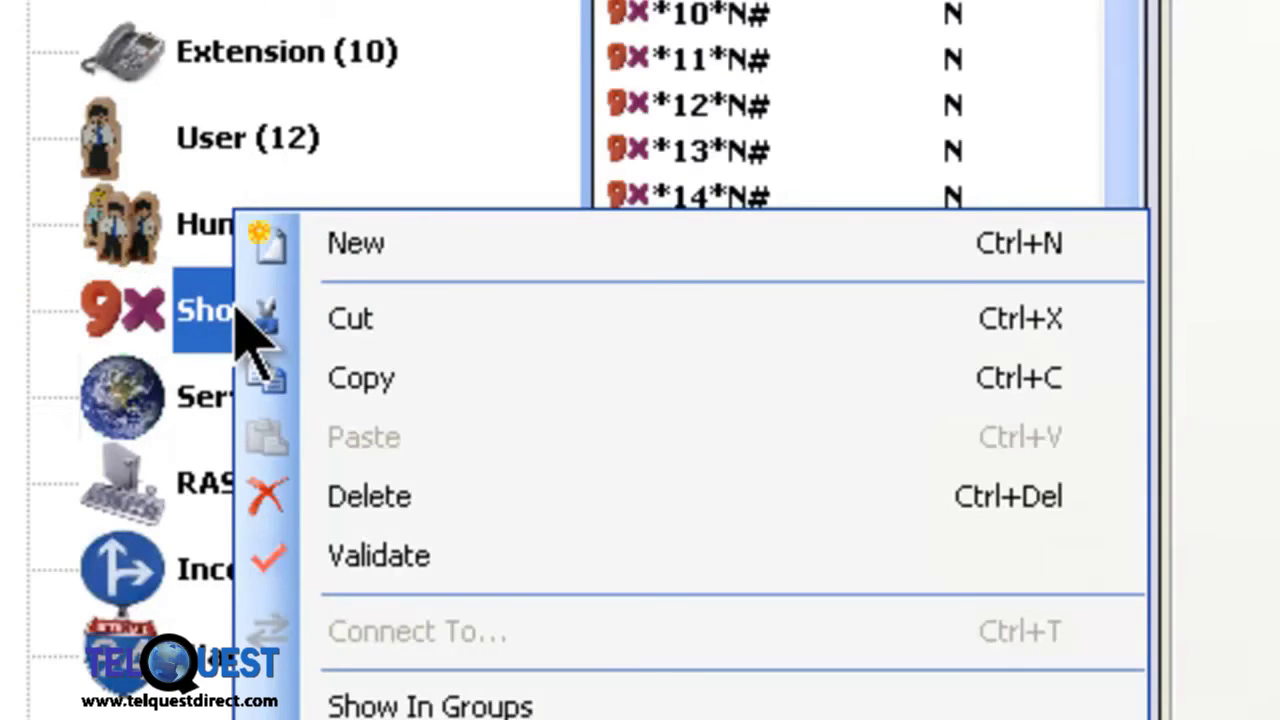
{"action": "left_click", "coordinate": [524, 246]}
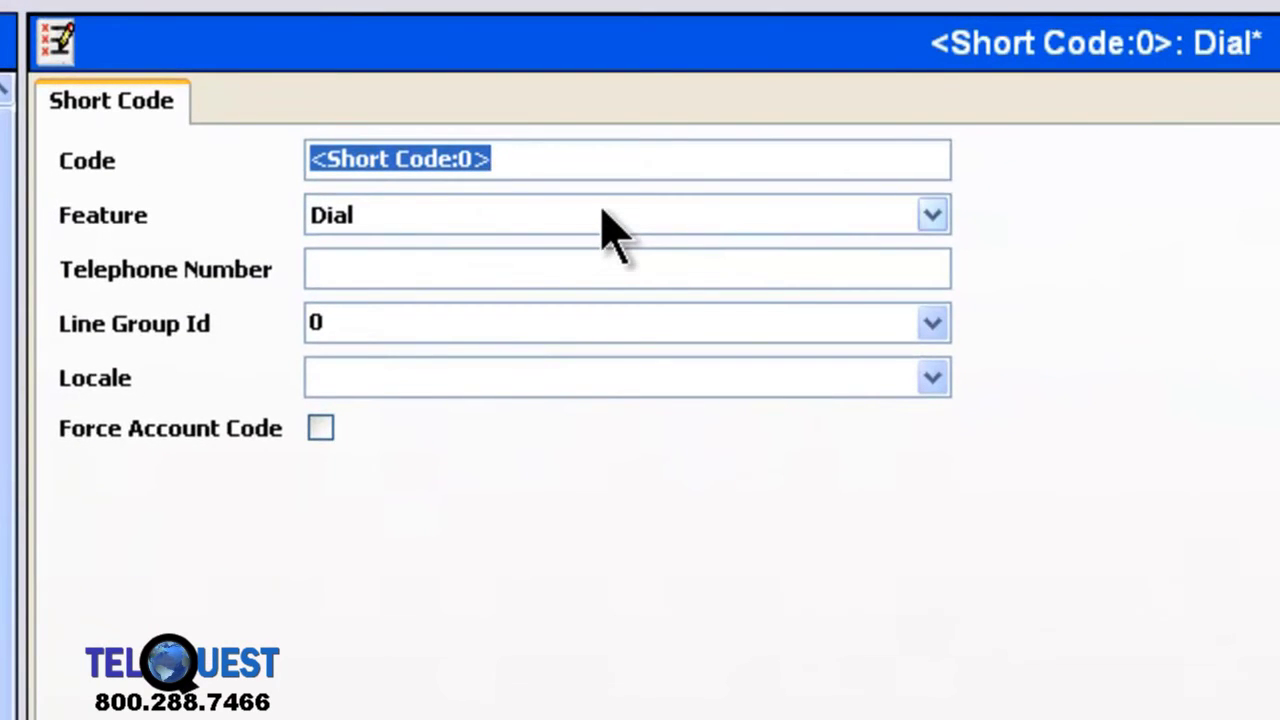
{"action": "type", "text": "8"}
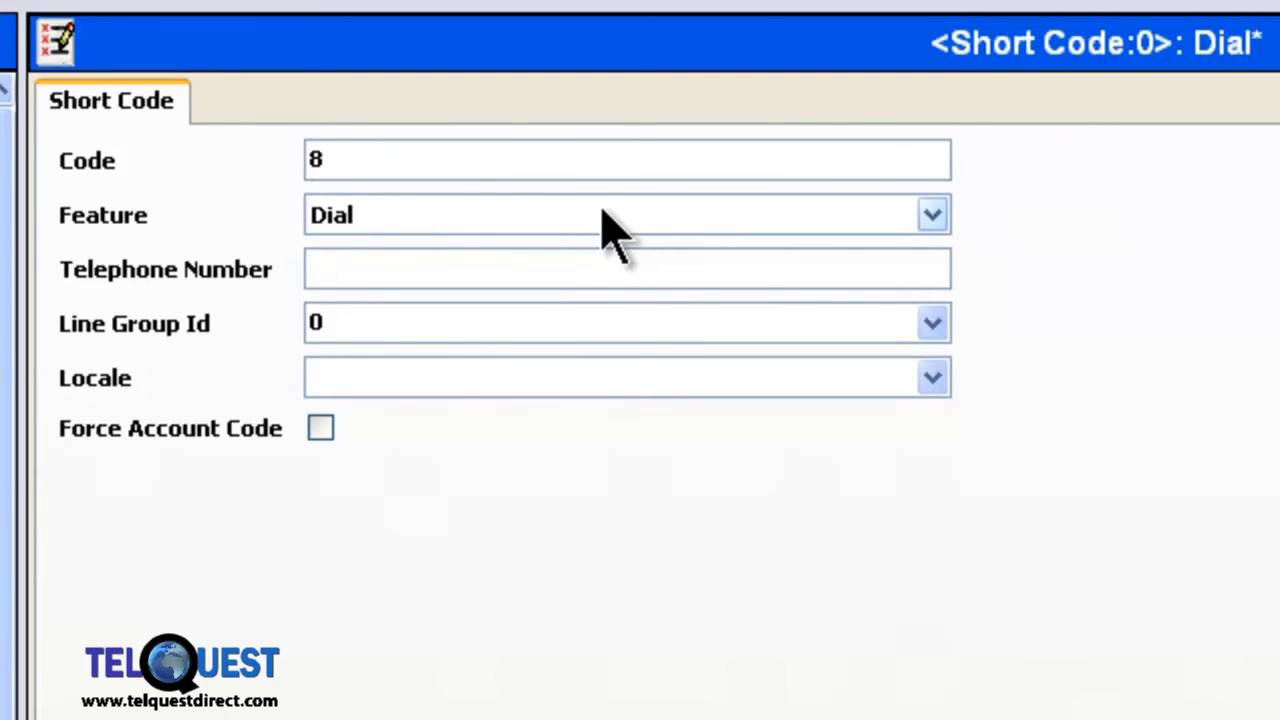
{"action": "type", "text": "XXX"}
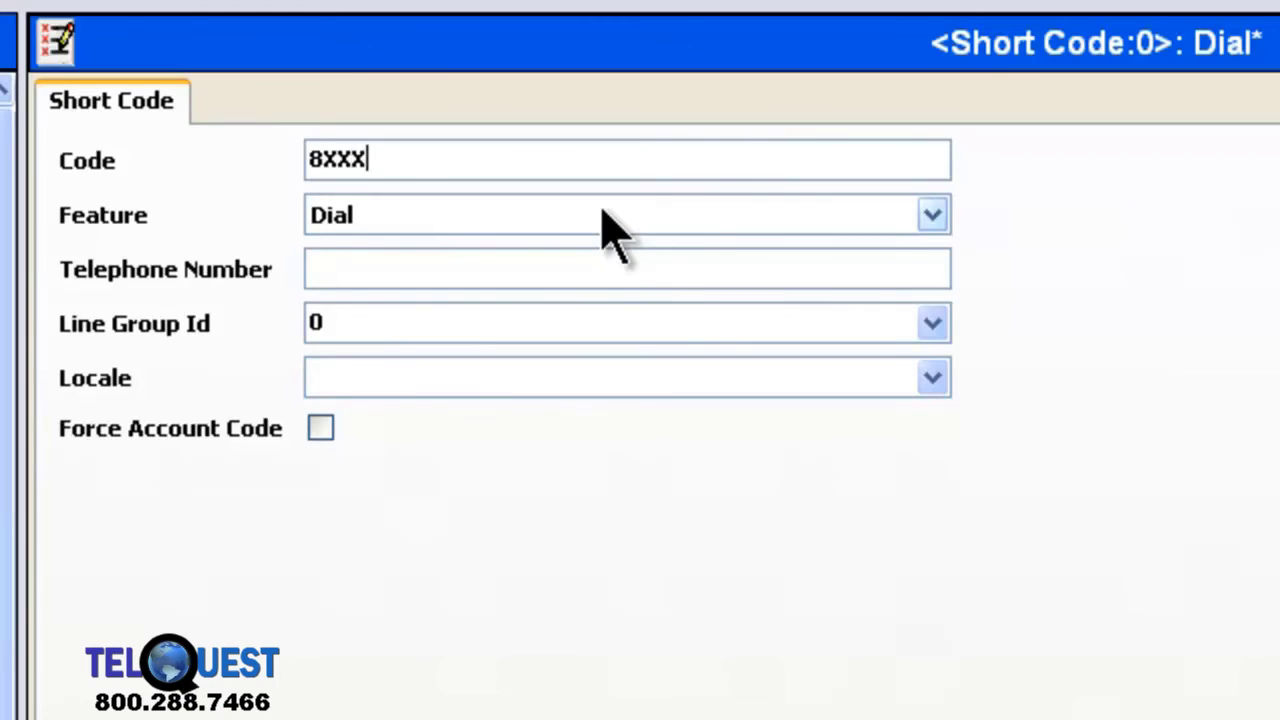
{"action": "type", "text": "XXXX"}
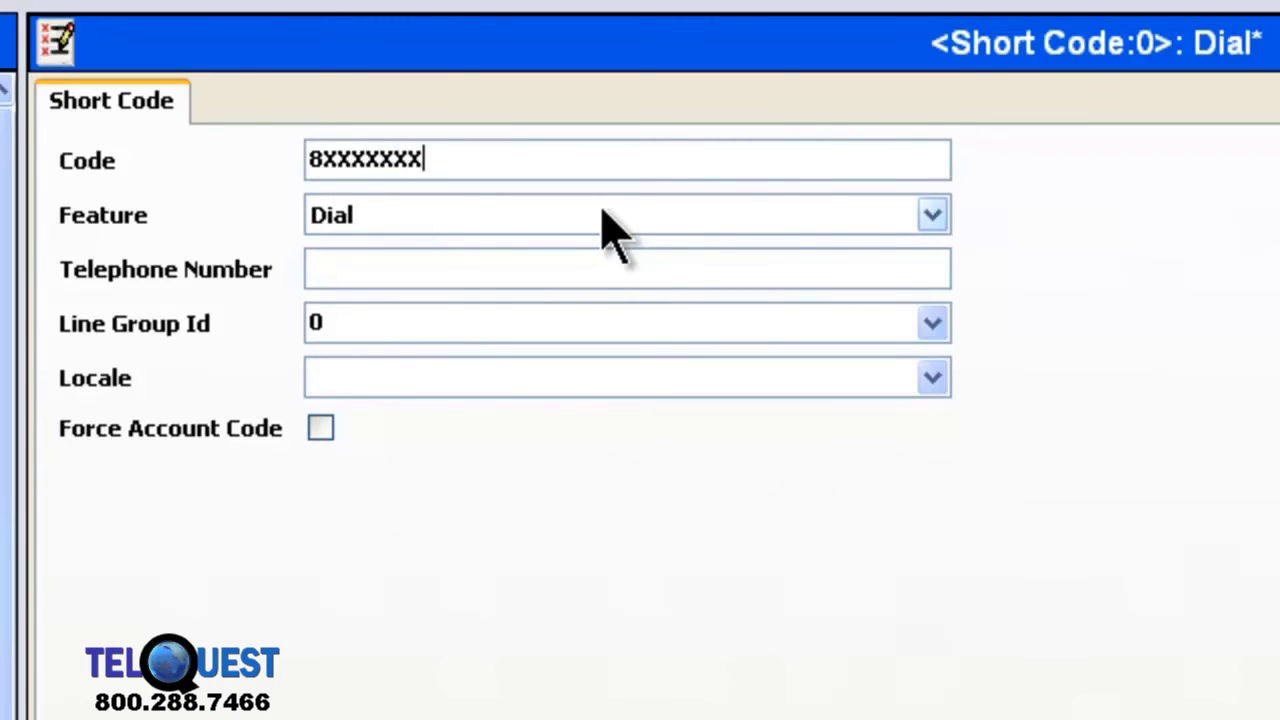
{"action": "type", "text": "XXXX"}
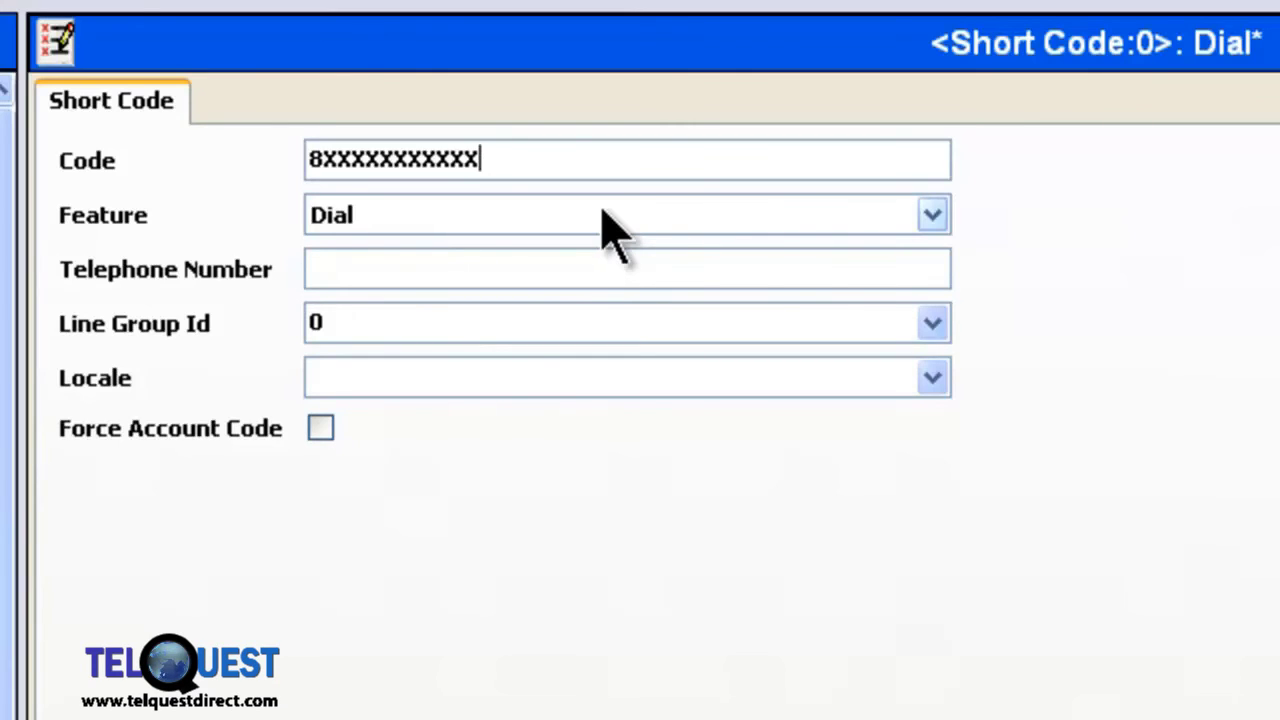
{"action": "left_click", "coordinate": [457, 268]}
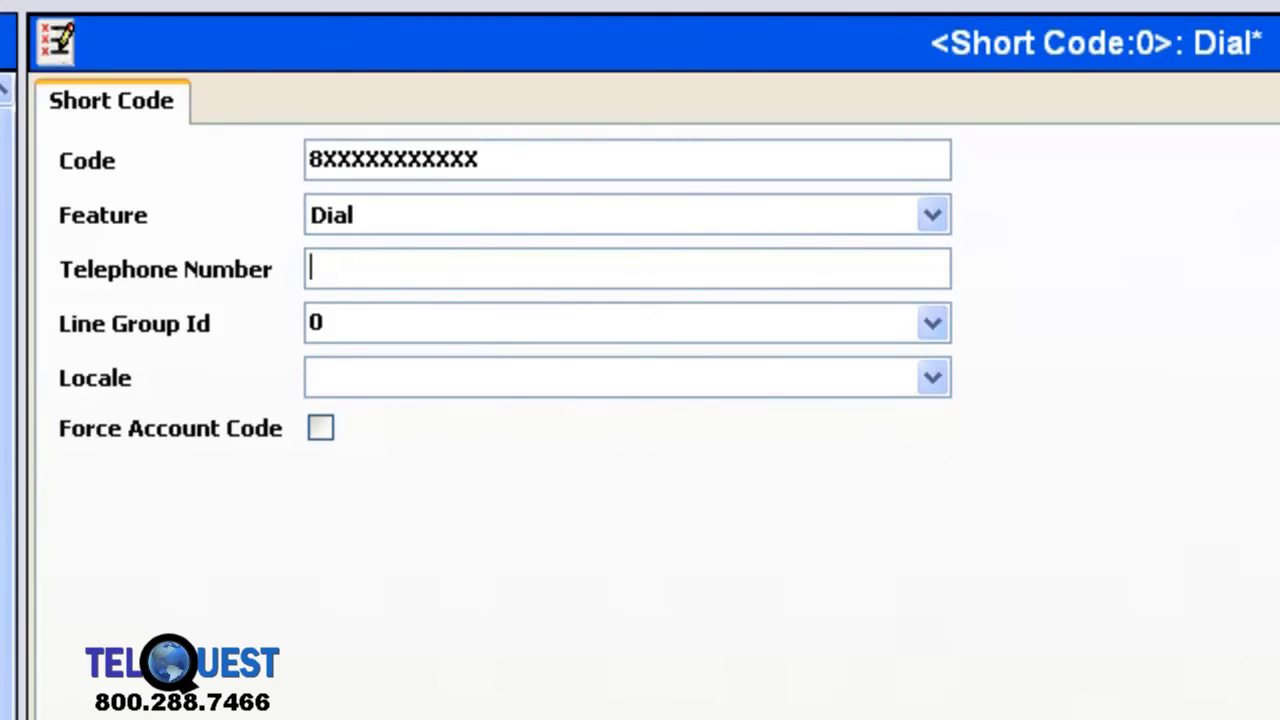
{"action": "type", "text": "N"}
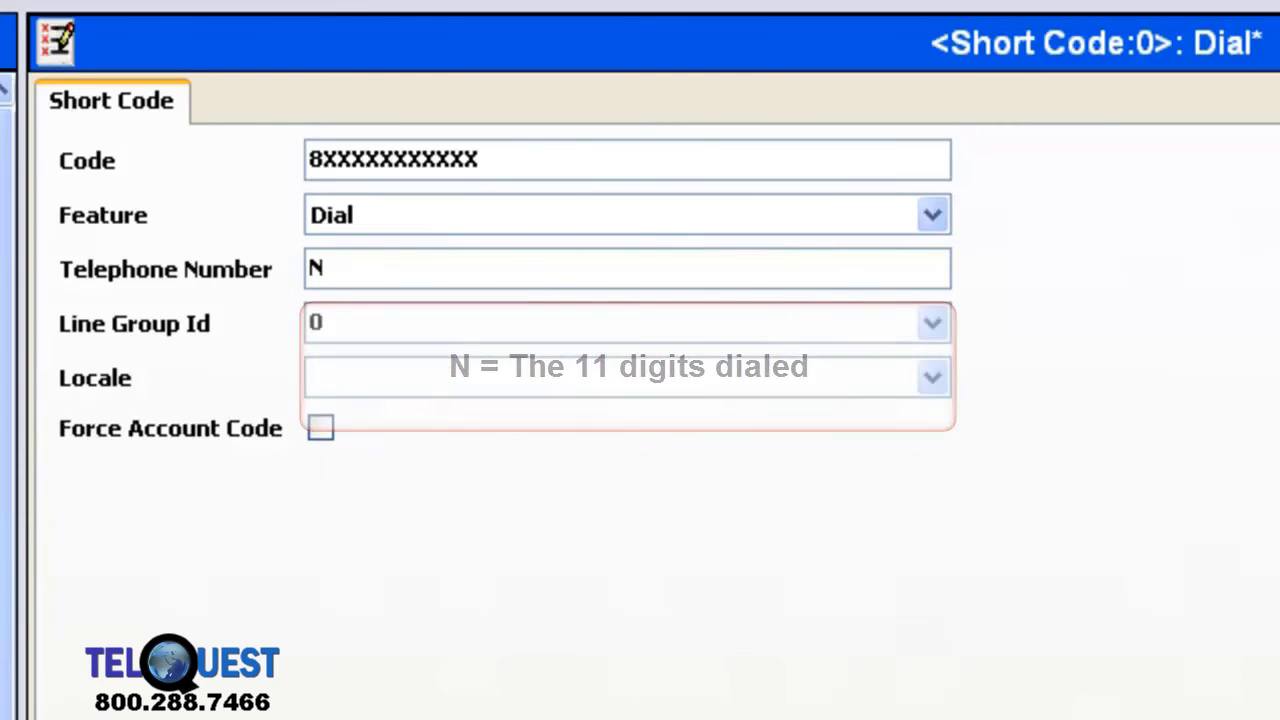
{"action": "key", "text": "Tab"}
{"action": "type", "text": "1"}
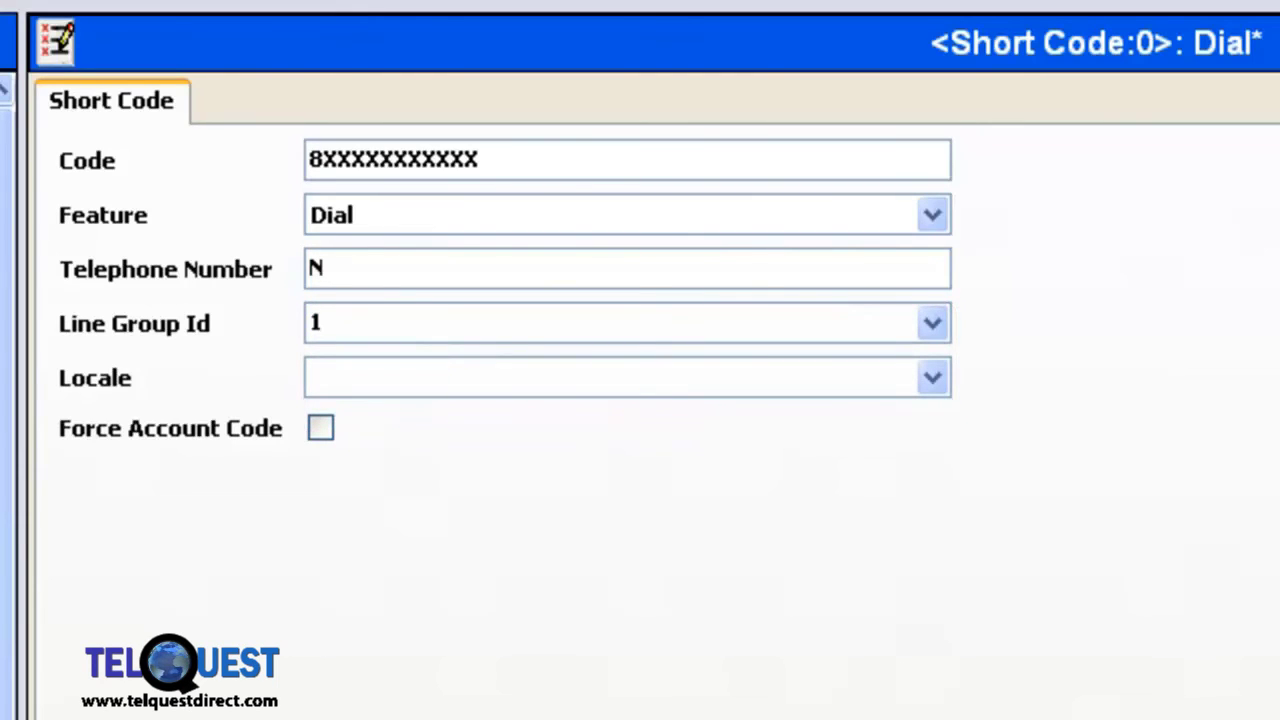
{"action": "type", "text": "7"}
{"action": "key", "text": "Return"}
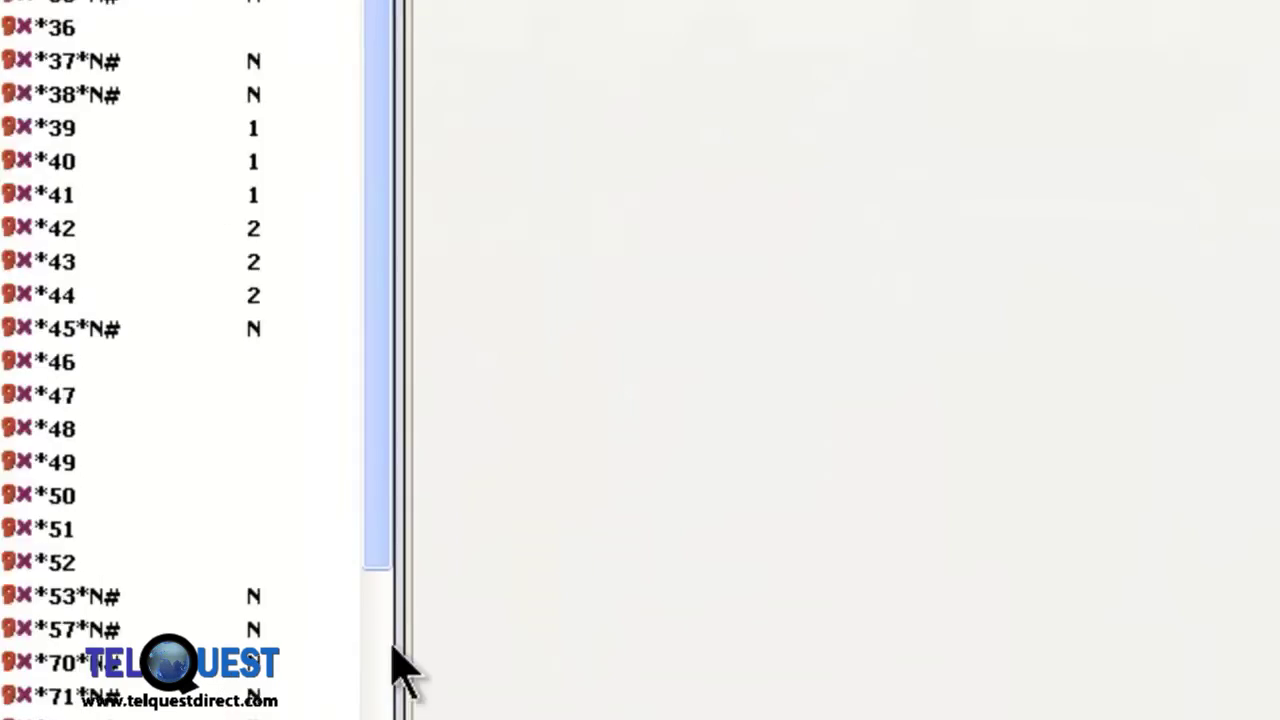
Step: Scroll to the 8XXXXXXXXXXX short code and widen the list pane so all its columns show
{"action": "left_click", "coordinate": [421, 628]}
{"action": "left_click", "coordinate": [421, 628]}
{"action": "left_click", "coordinate": [421, 628]}
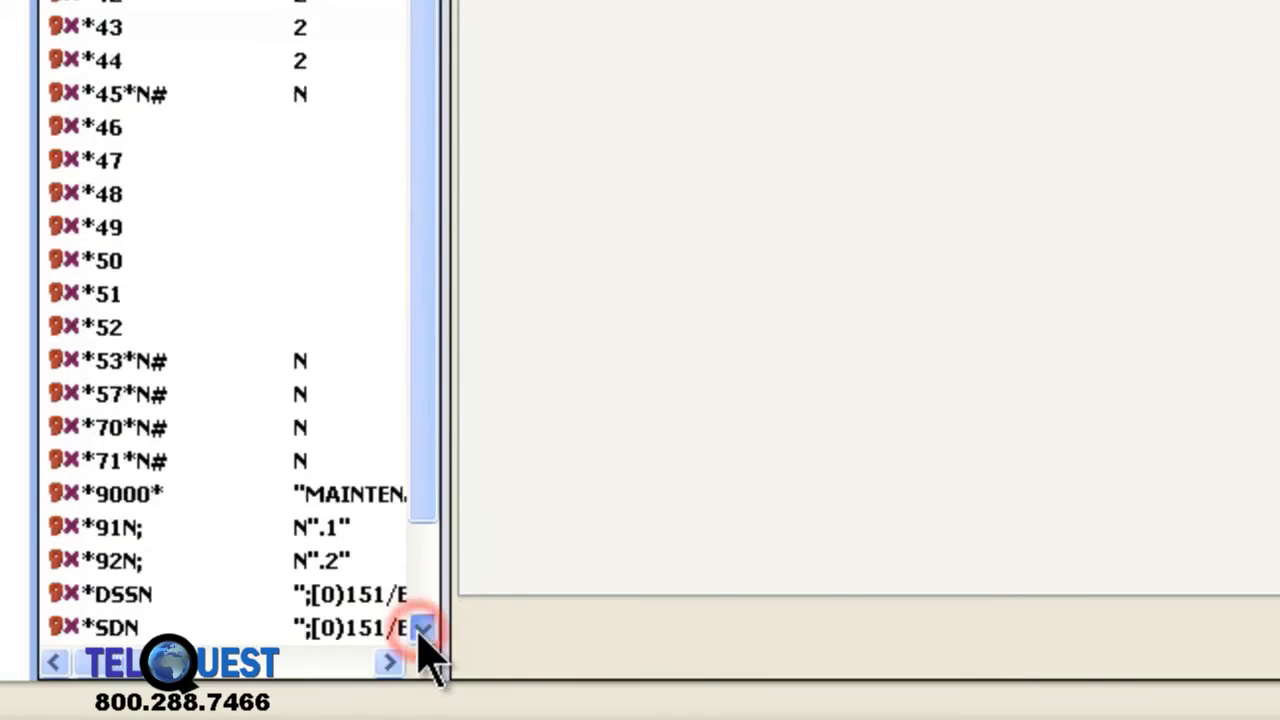
{"action": "left_click", "coordinate": [421, 628]}
{"action": "left_click", "coordinate": [421, 628]}
{"action": "left_click", "coordinate": [421, 628]}
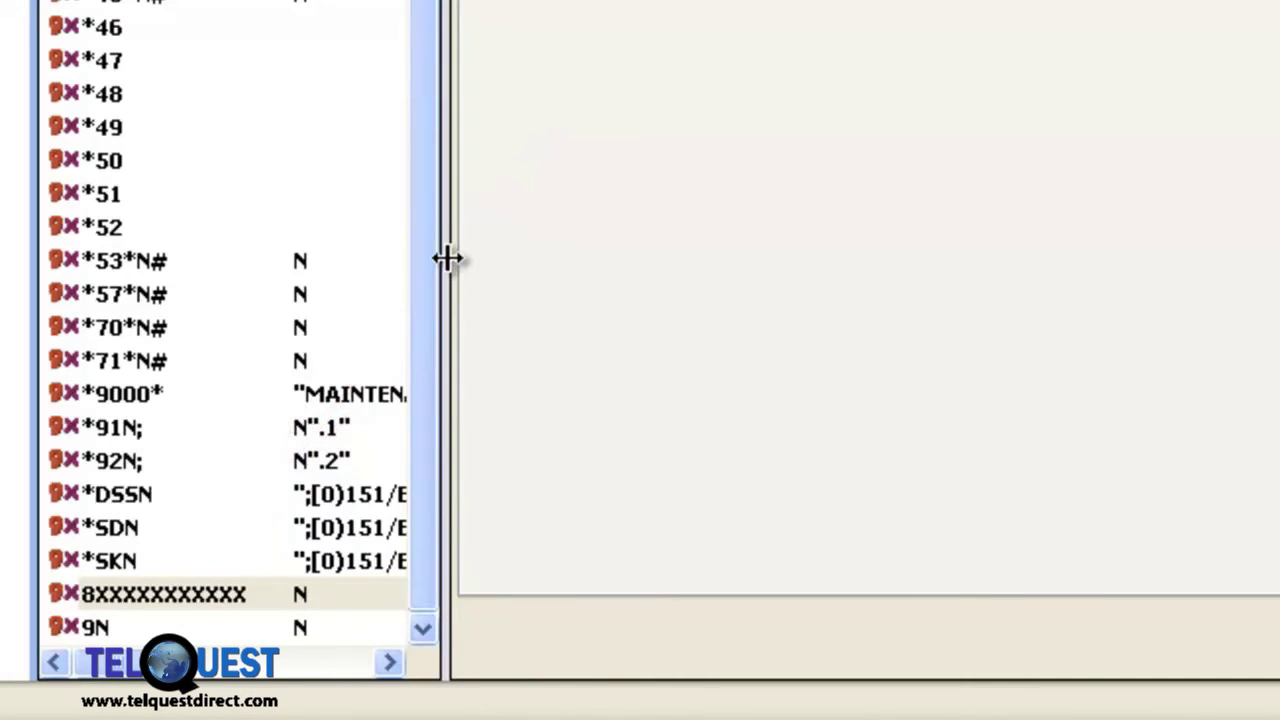
{"action": "left_click_drag", "start_coordinate": [448, 258], "coordinate": [1084, 351]}
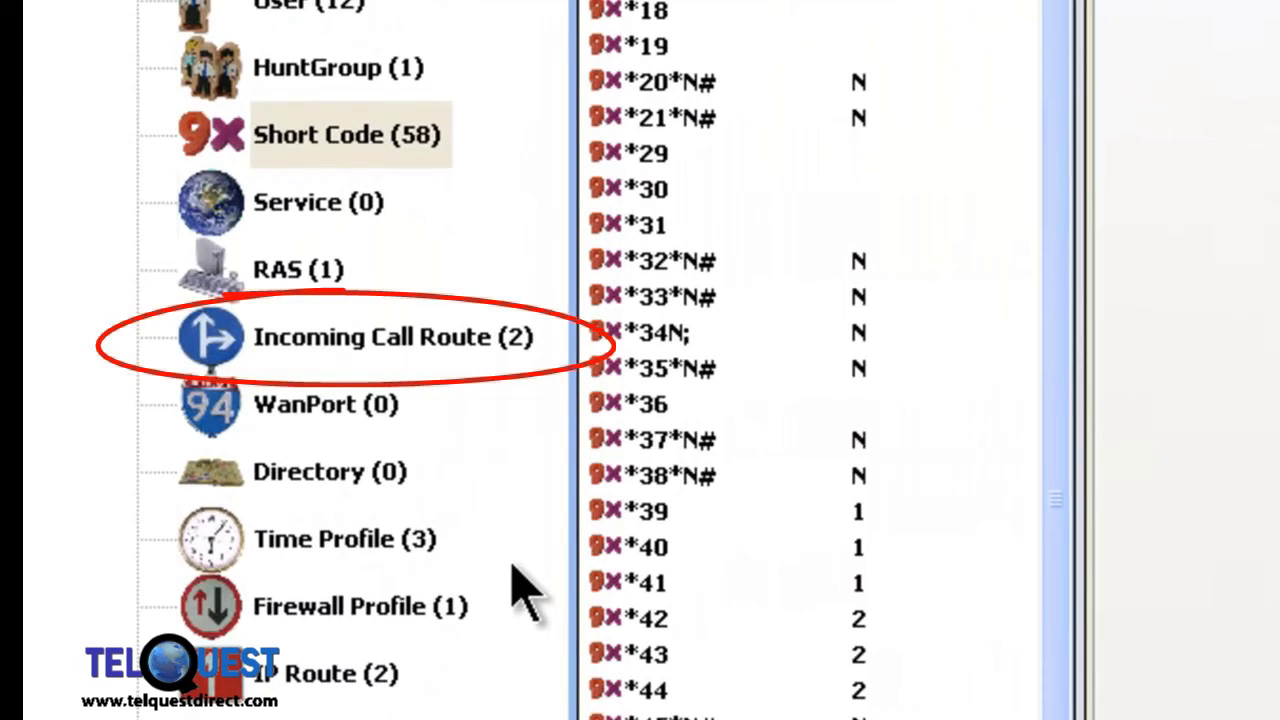
Step: Create a new incoming call route with Line Group Id 17
{"action": "right_click", "coordinate": [355, 340]}
{"action": "left_click", "coordinate": [448, 288]}
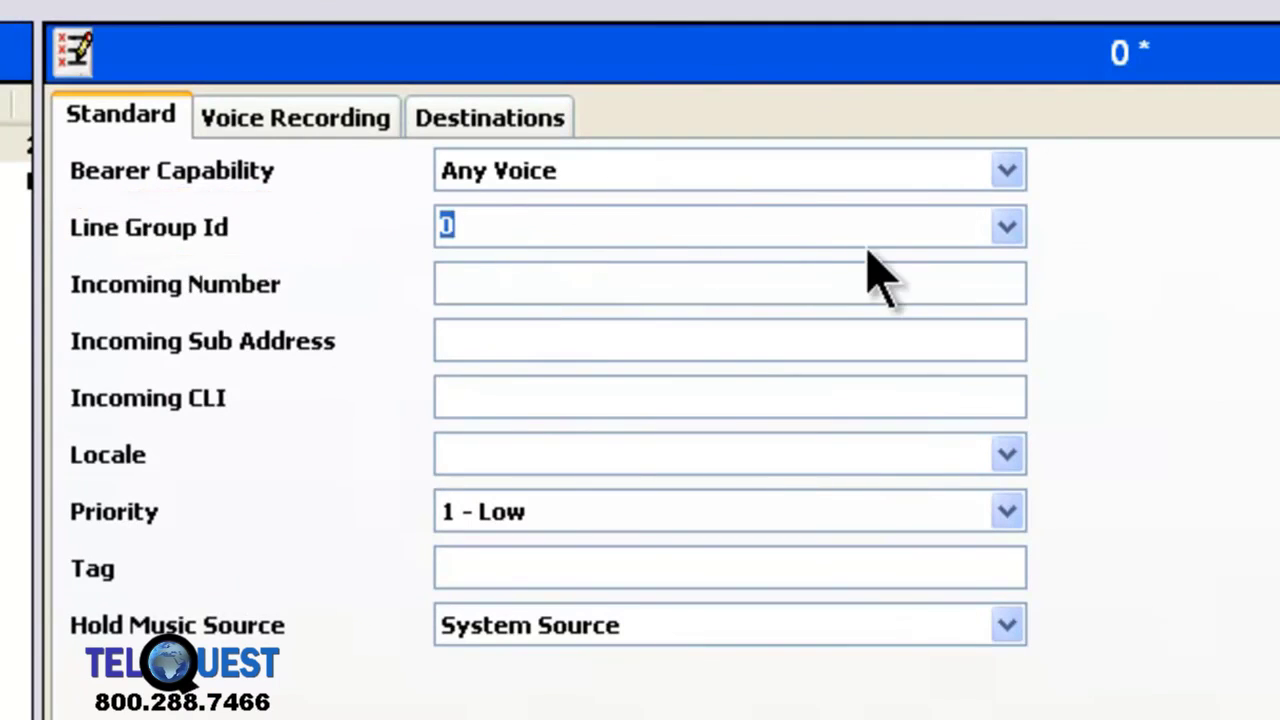
{"action": "left_click", "coordinate": [1008, 228]}
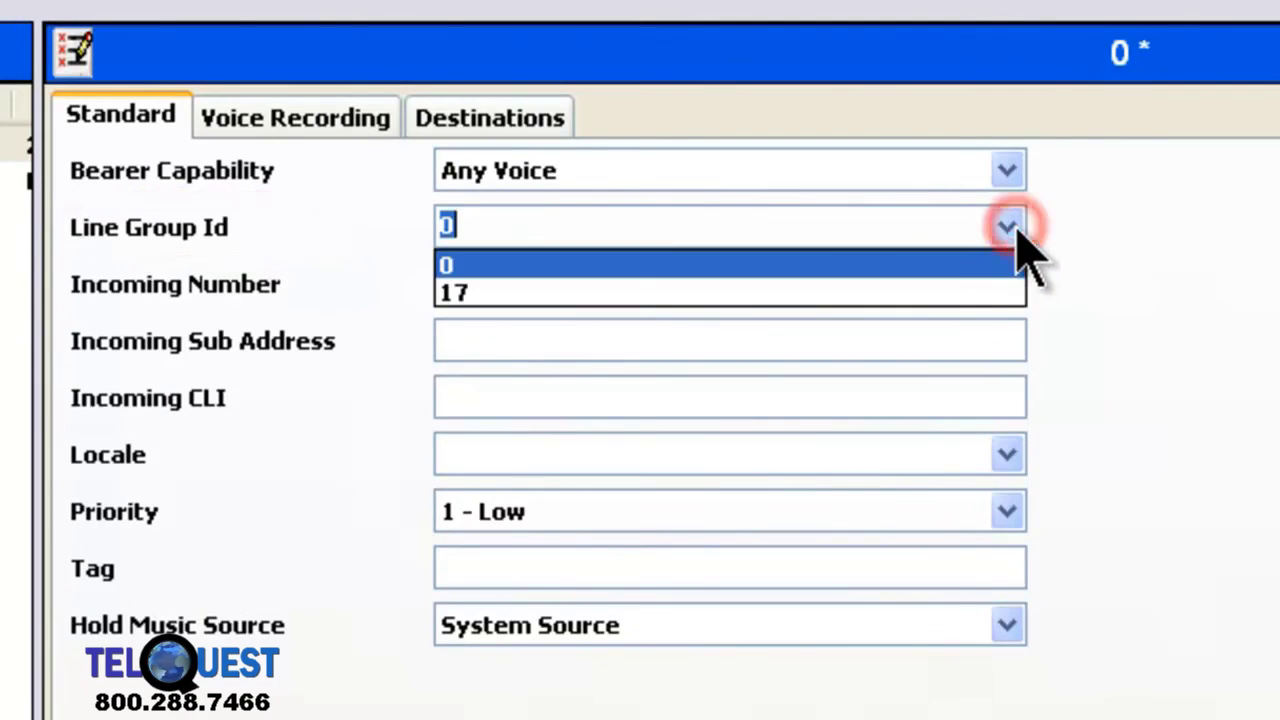
{"action": "left_click", "coordinate": [968, 292]}
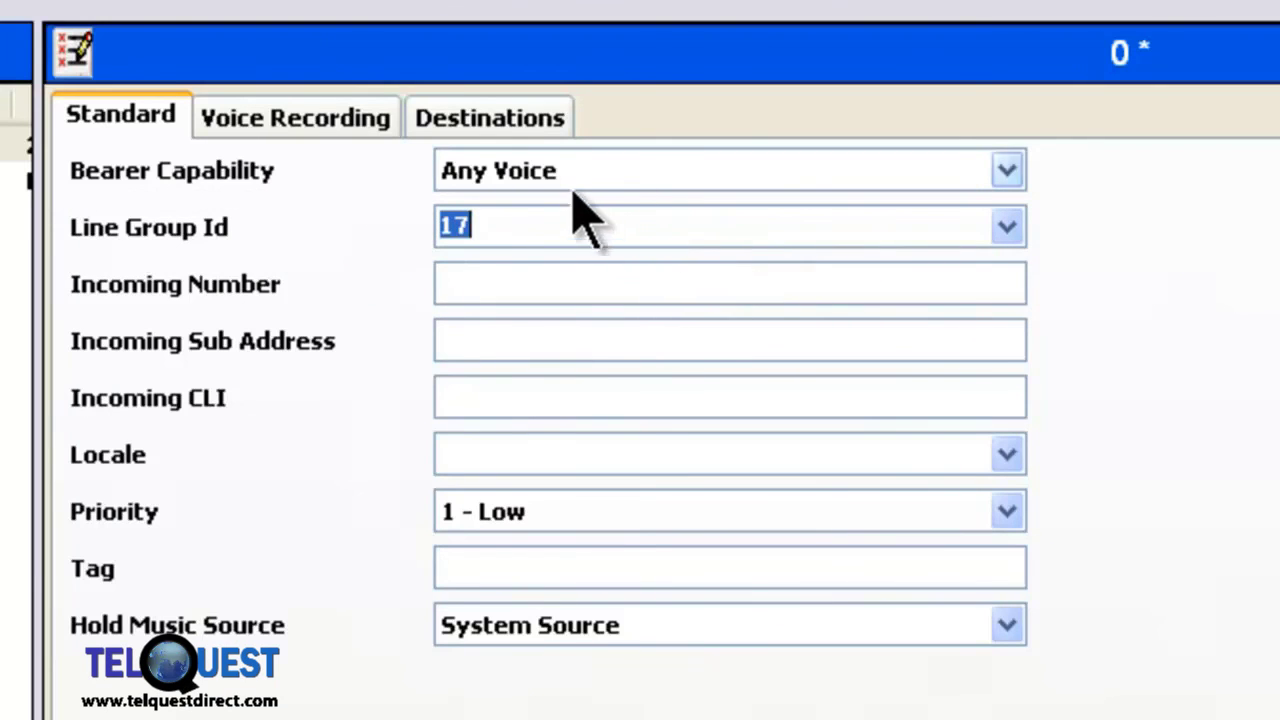
Step: Set the route's Default Value destination to 201 Operator and save
{"action": "left_click", "coordinate": [547, 124]}
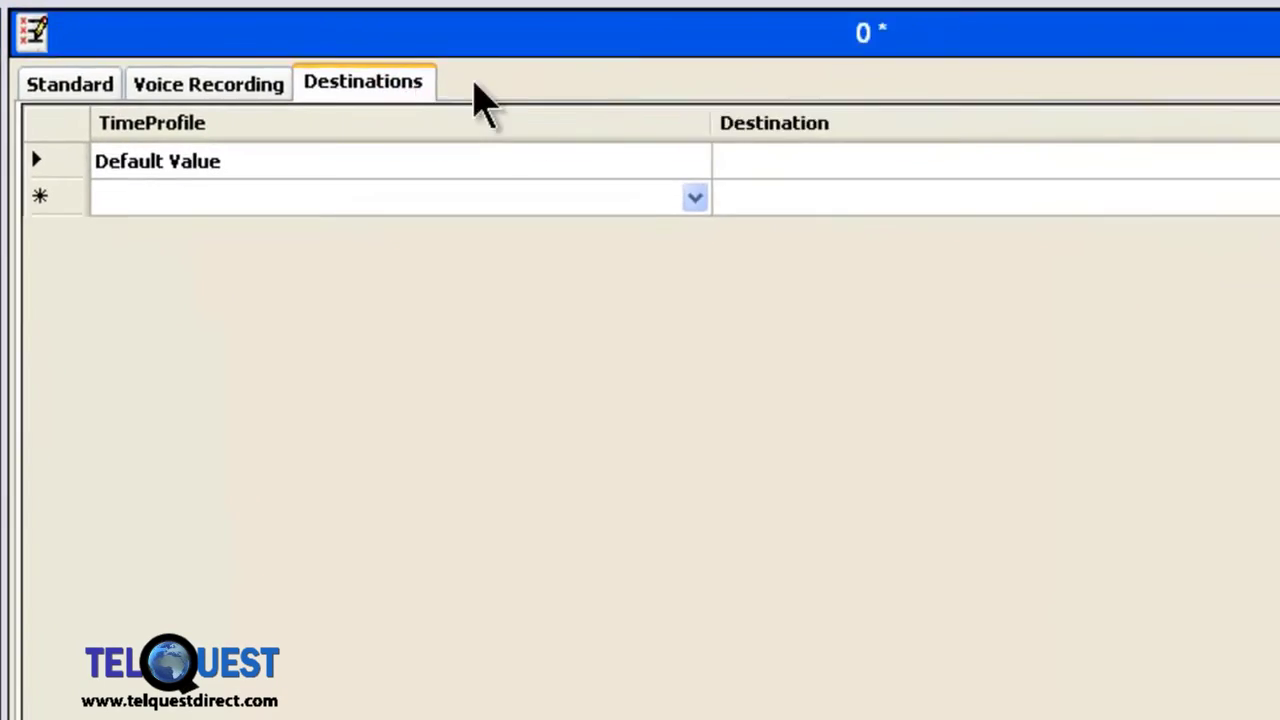
{"action": "left_click", "coordinate": [750, 146]}
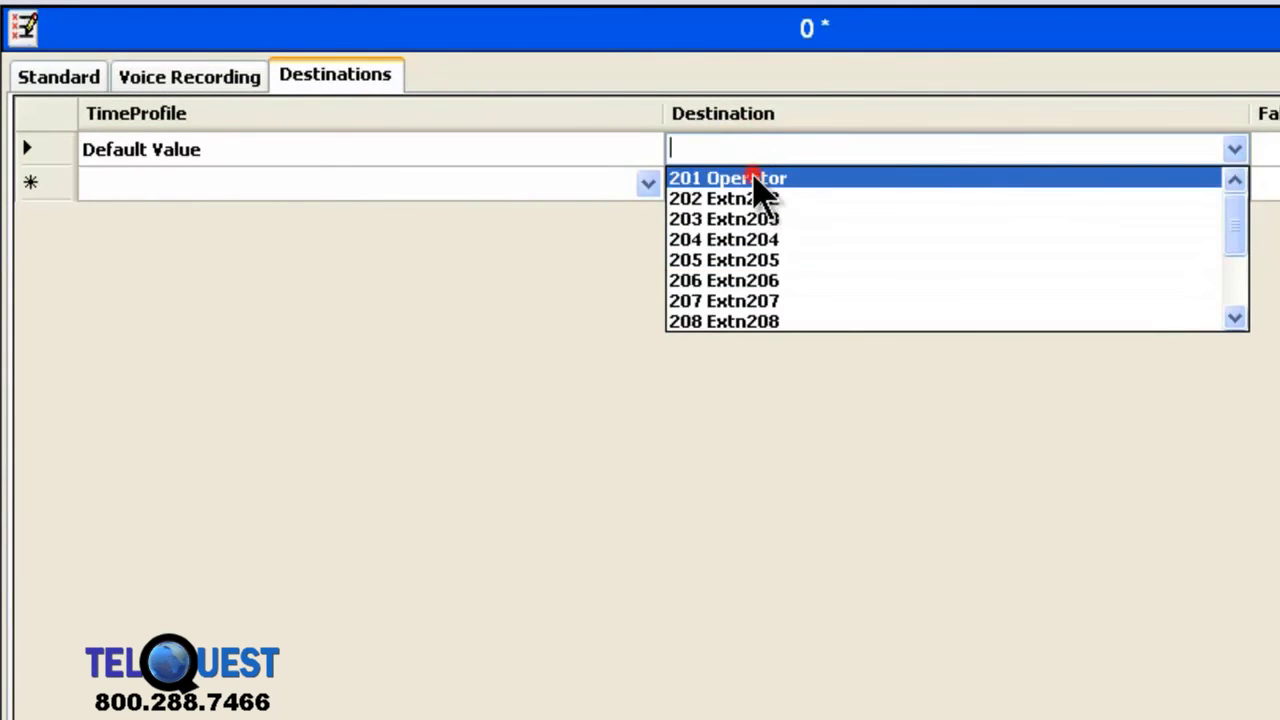
{"action": "left_click", "coordinate": [753, 180]}
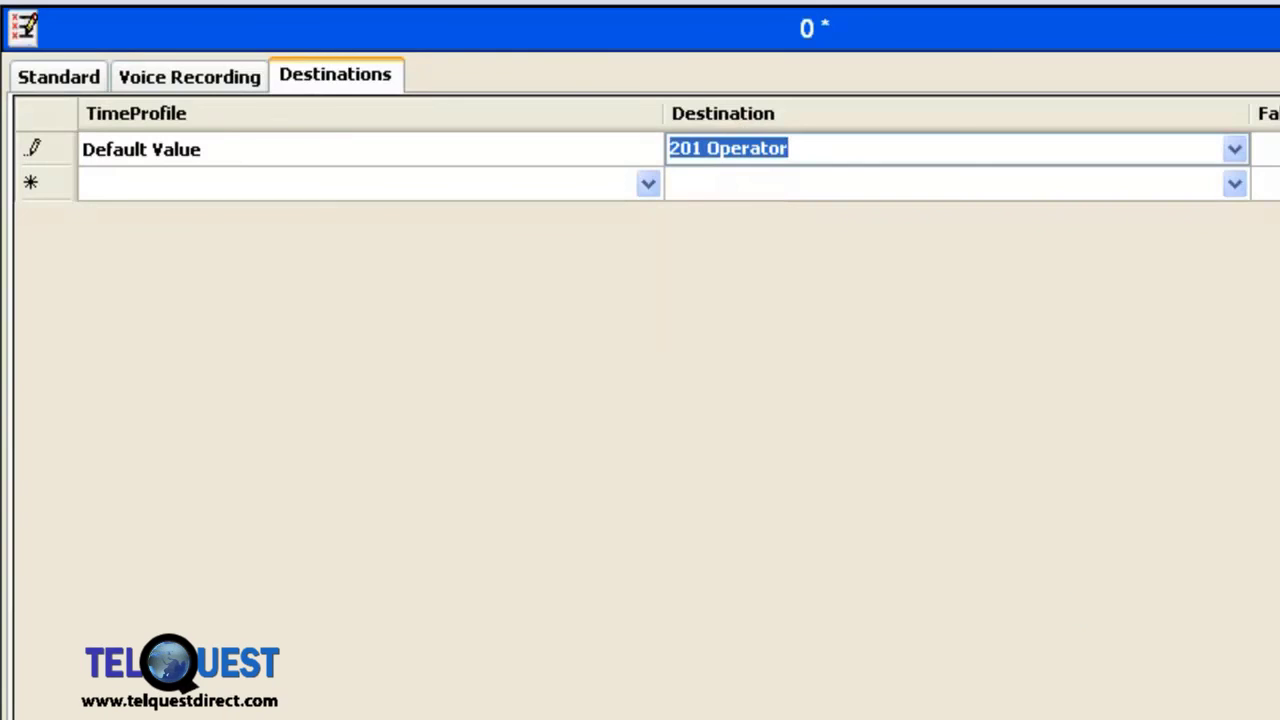
{"action": "key", "text": "ctrl+s"}
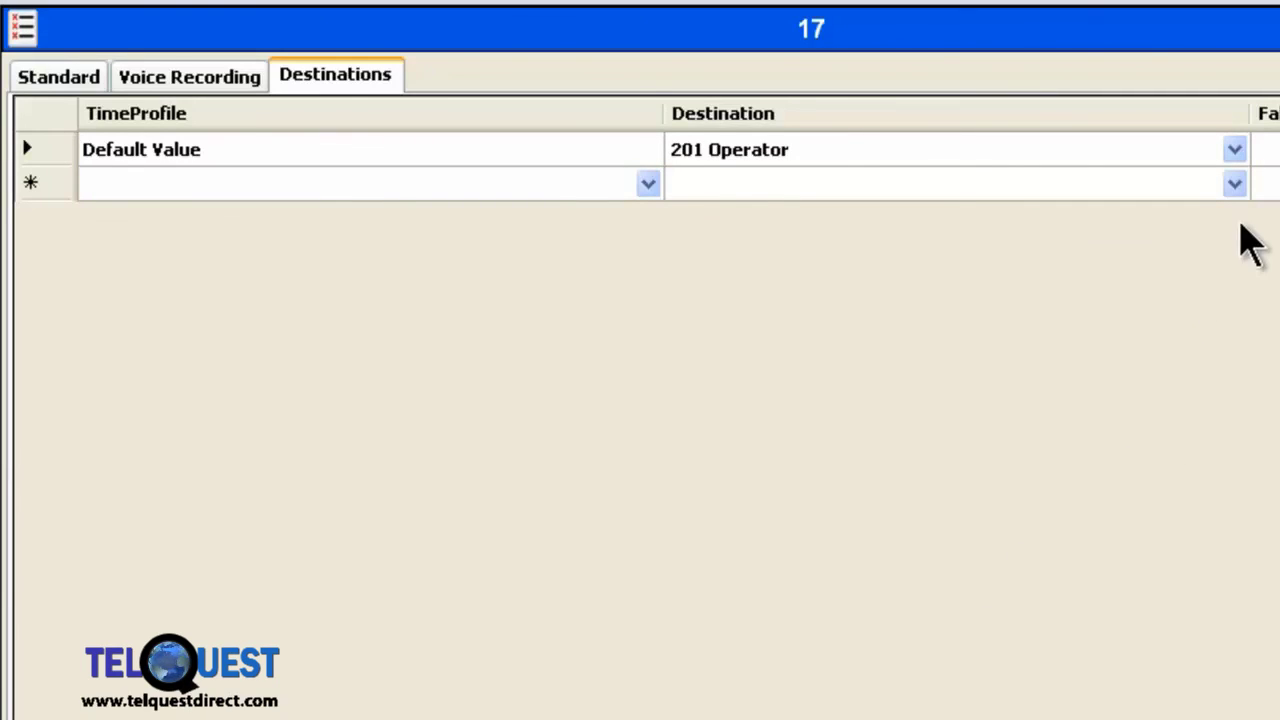
Step: Replace route 17's Default Value destination with 200 Main, then overwrite it with AA:AA1
{"action": "left_click", "coordinate": [1234, 149]}
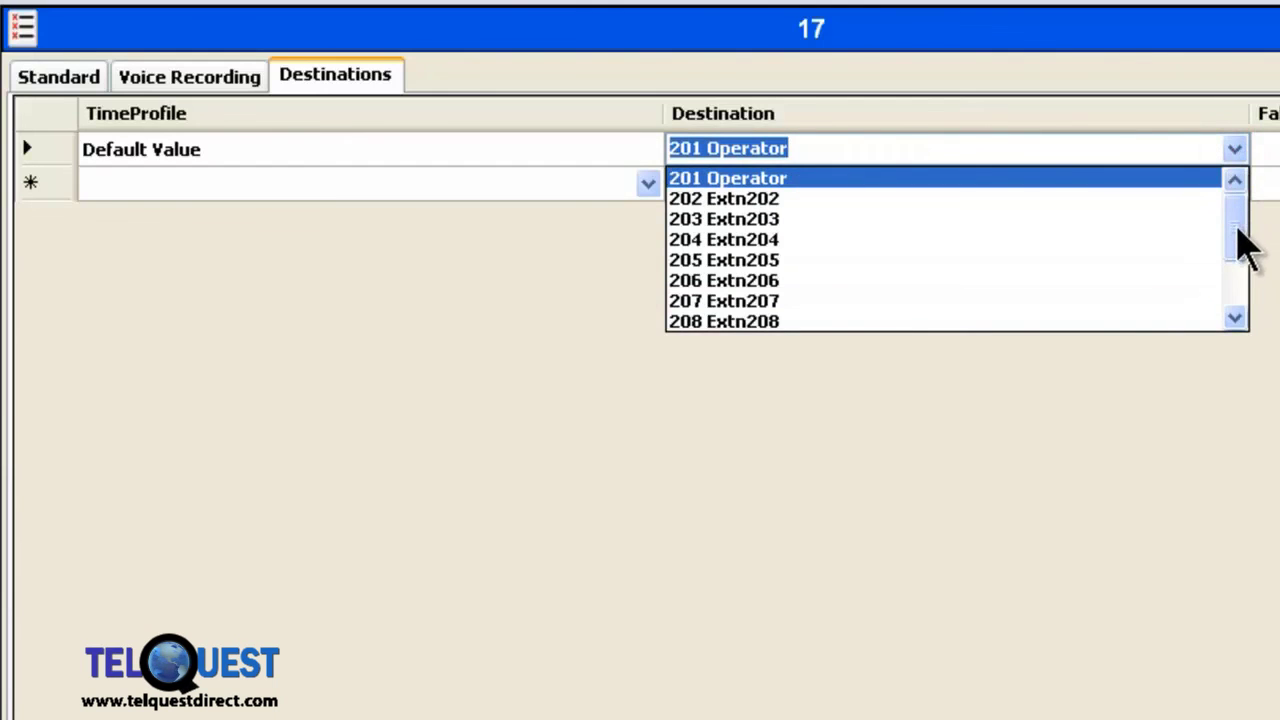
{"action": "left_click", "coordinate": [1231, 223]}
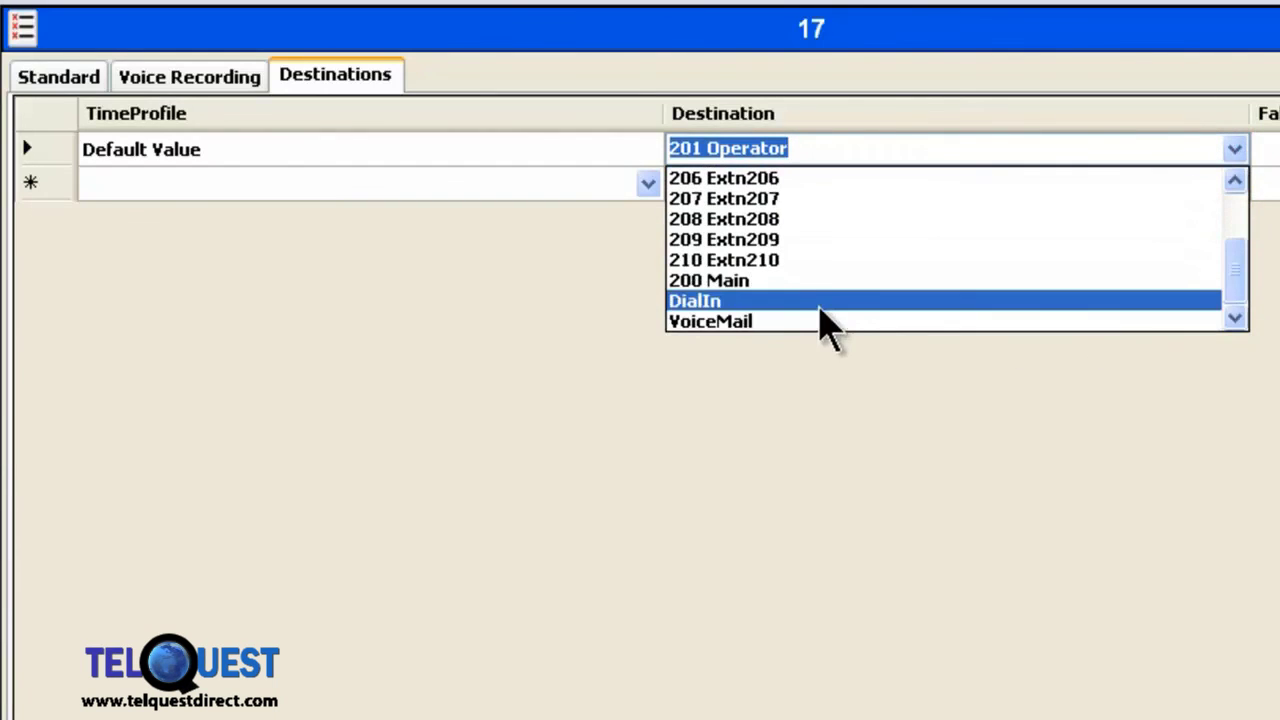
{"action": "left_click", "coordinate": [812, 281]}
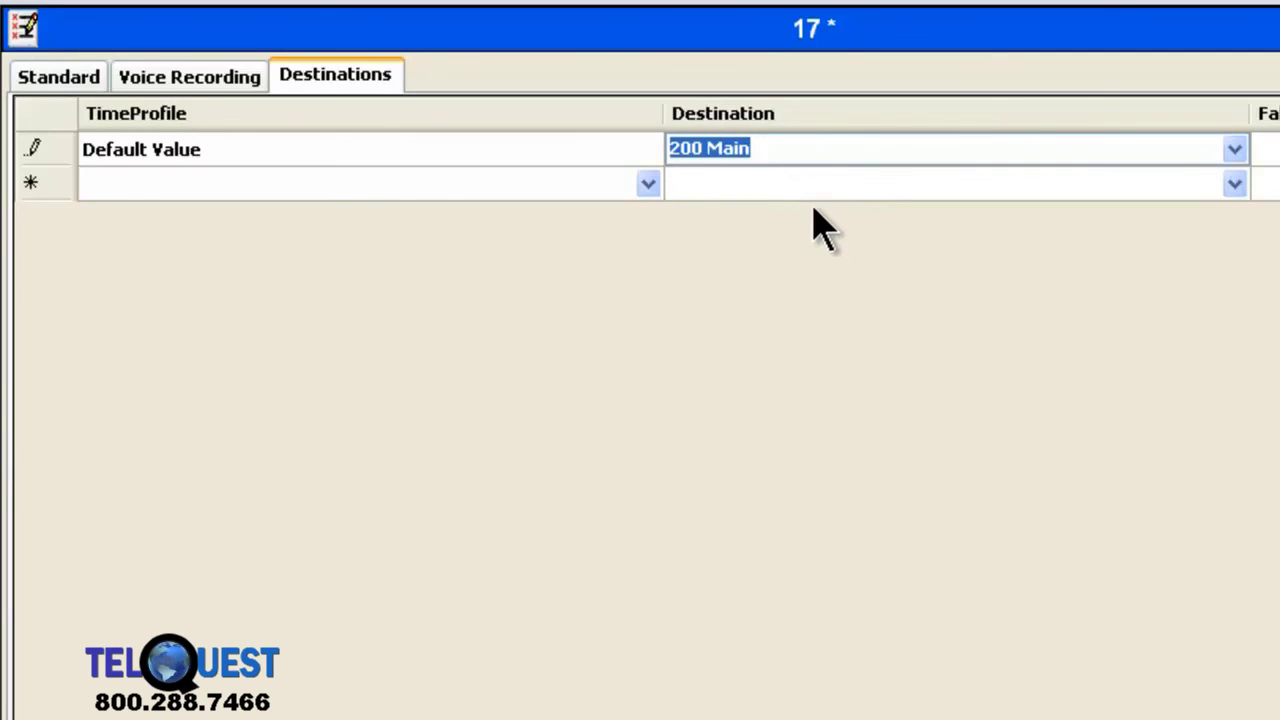
{"action": "key", "text": "BackSpace"}
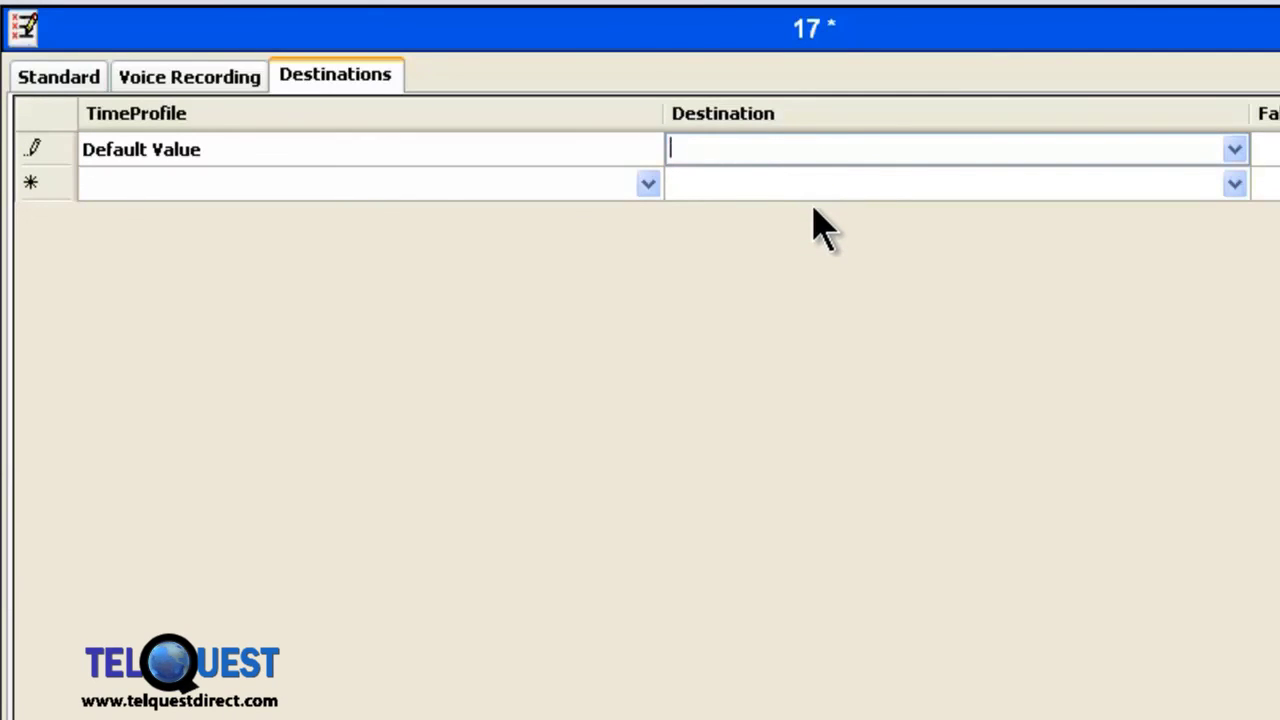
{"action": "type", "text": "AA:AA1"}
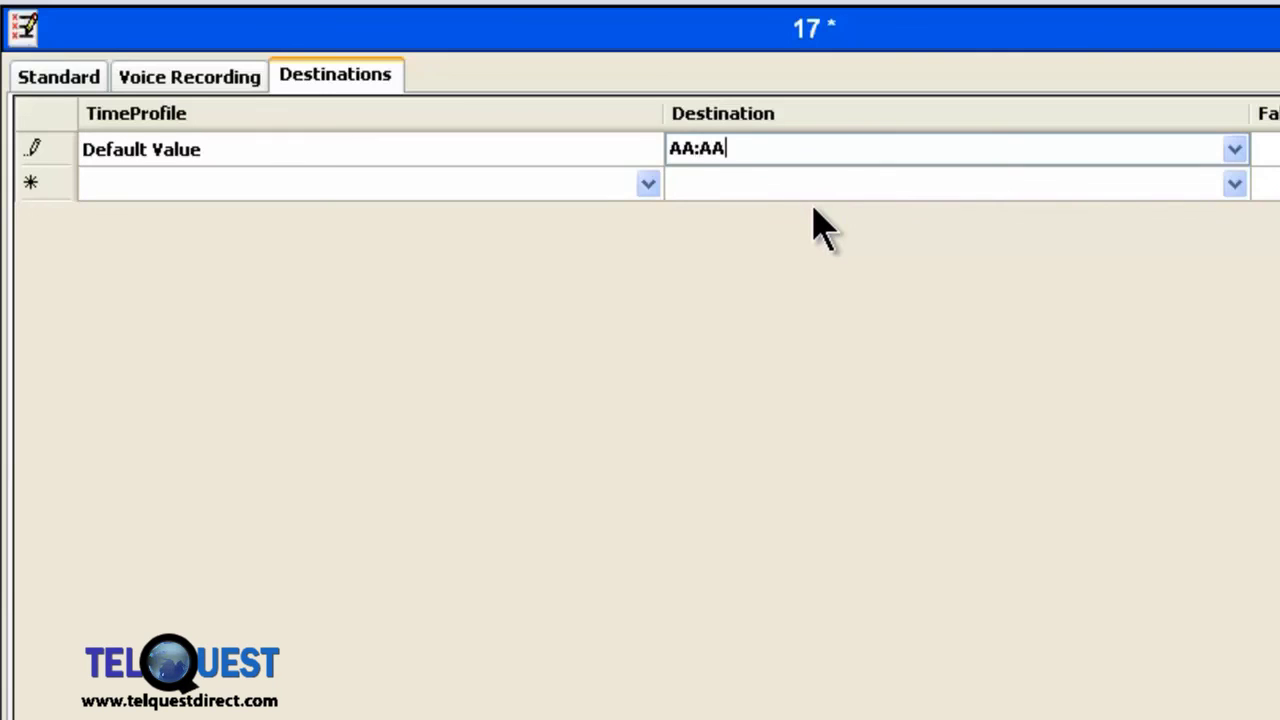